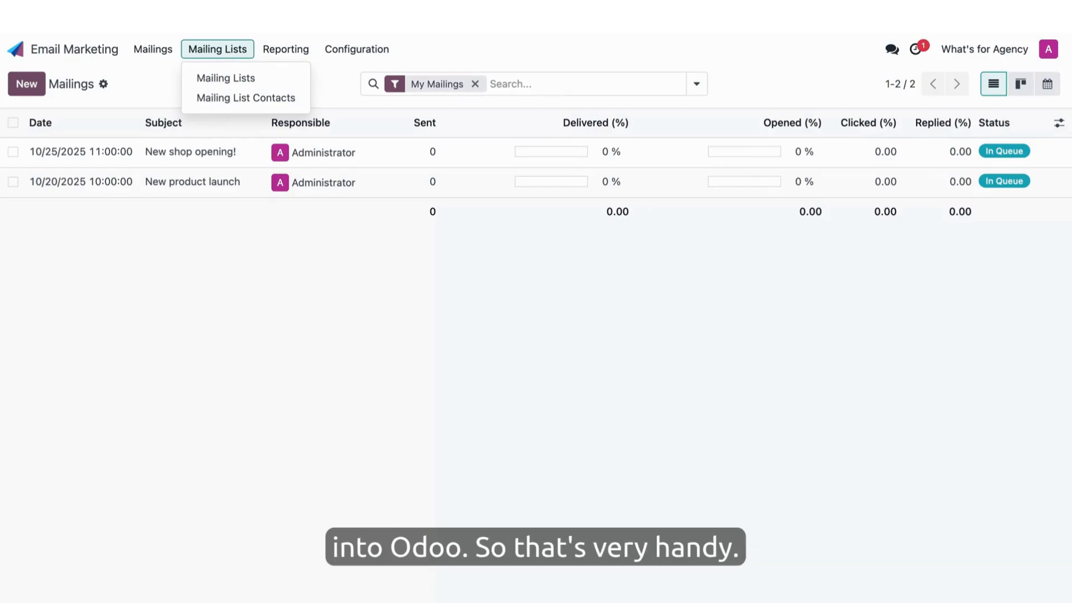
{"action": "left_click", "coordinate": [282, 55]}
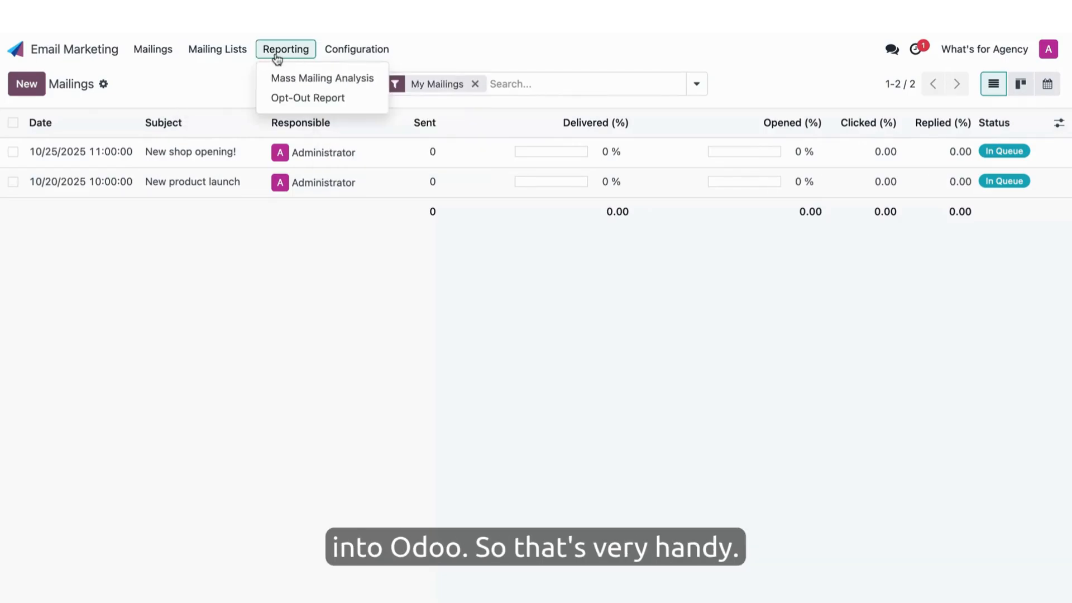
{"action": "left_click", "coordinate": [357, 50]}
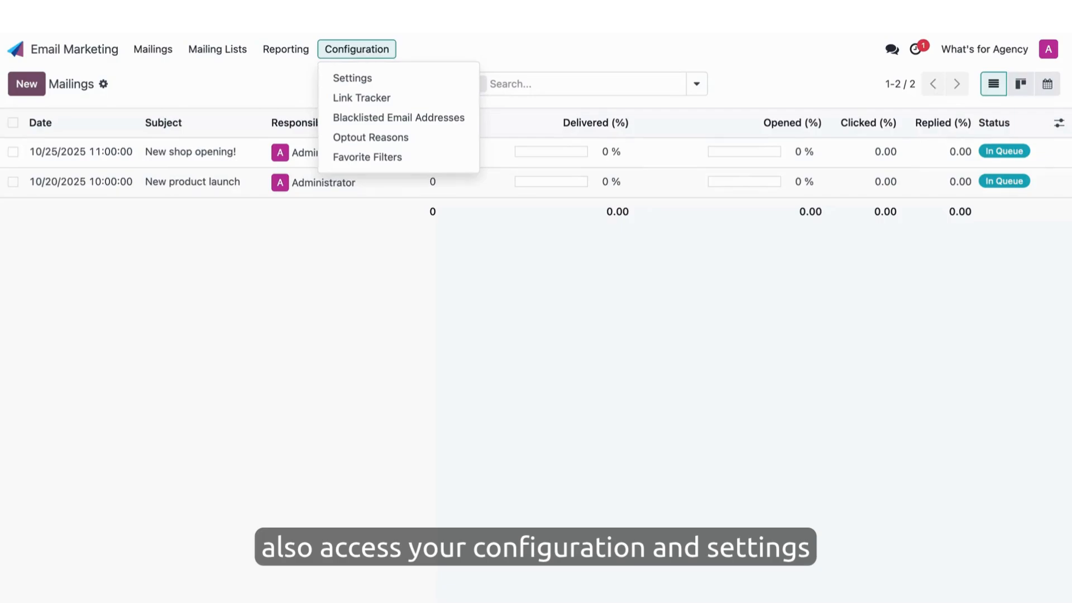
{"action": "left_click", "coordinate": [519, 316]}
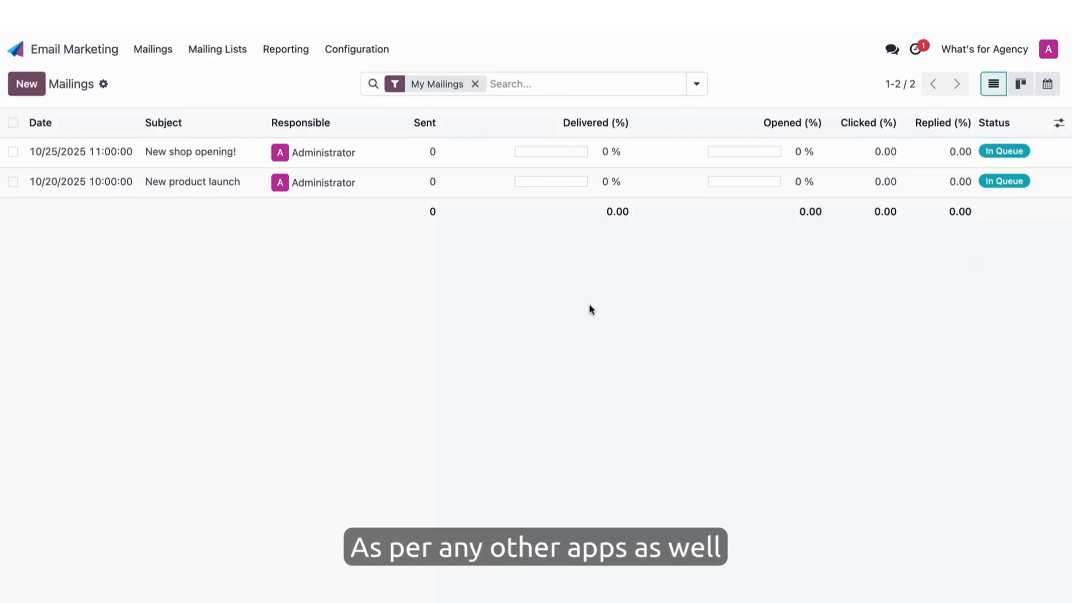
{"action": "left_click", "coordinate": [696, 85]}
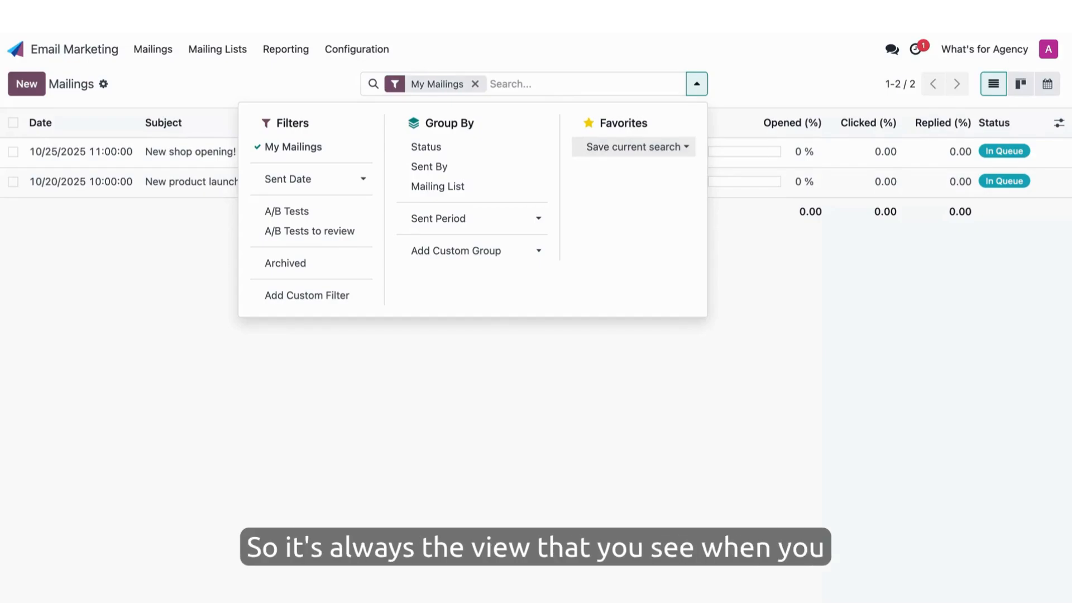
{"action": "left_click", "coordinate": [870, 313]}
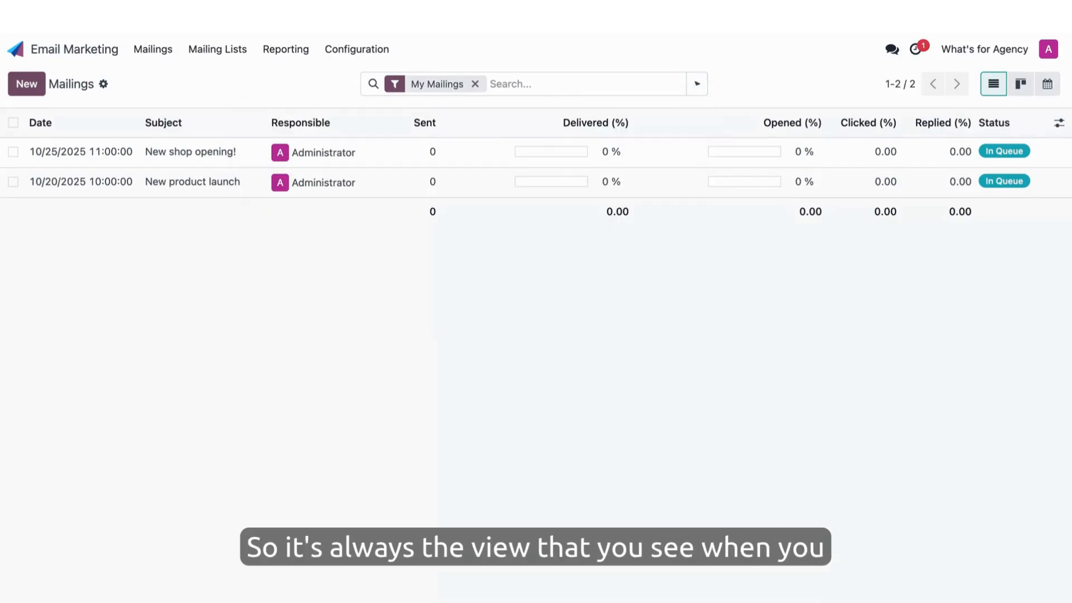
- View the mailings in Kanban and calendar layouts, and return to the list view
{"action": "left_click", "coordinate": [1024, 87]}
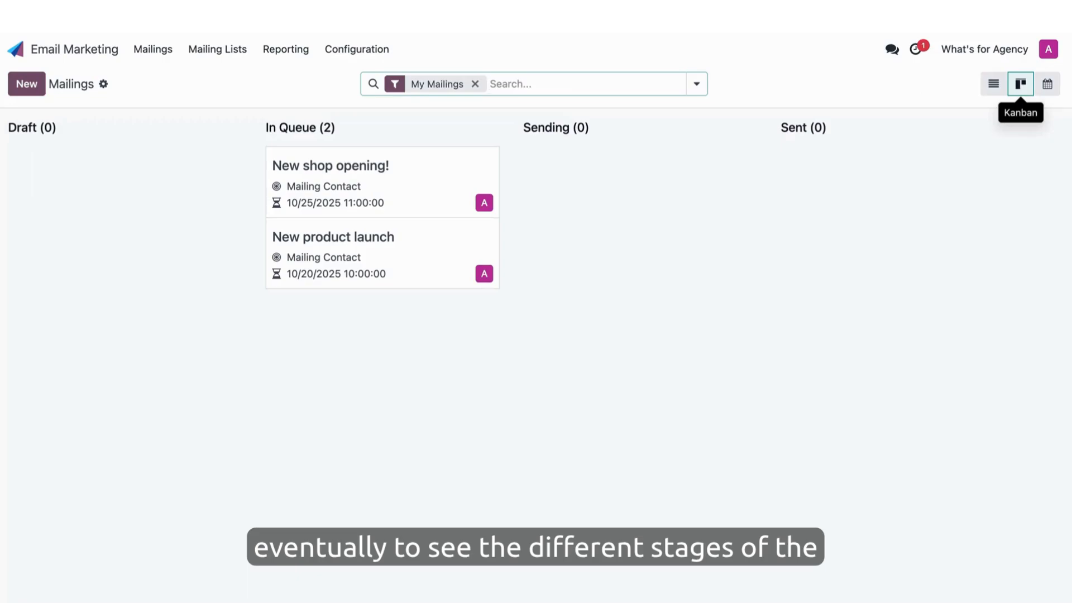
{"action": "left_click", "coordinate": [1050, 85]}
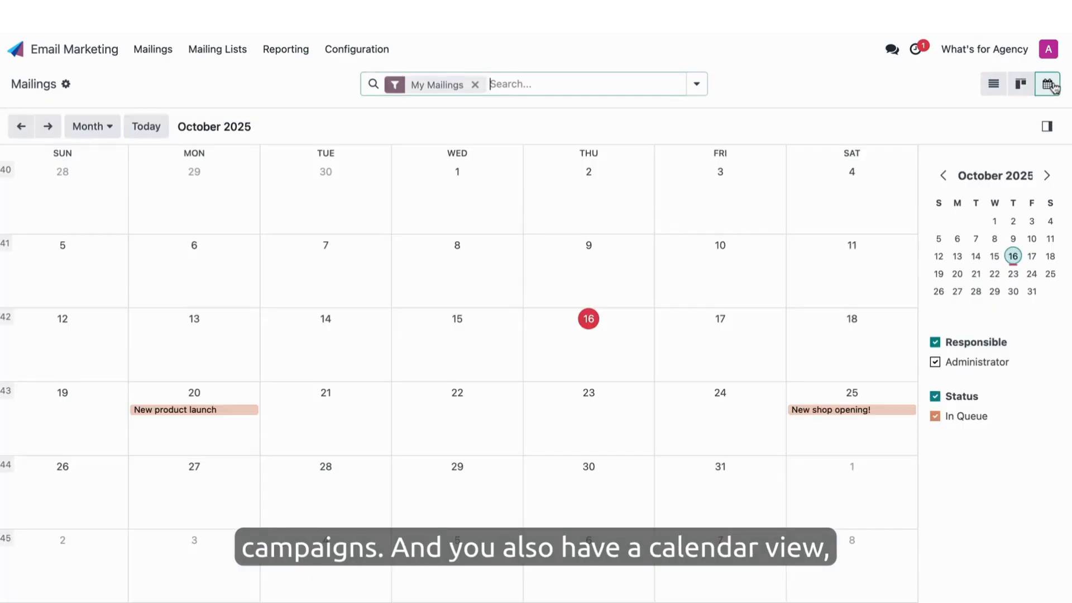
{"action": "left_click", "coordinate": [990, 90]}
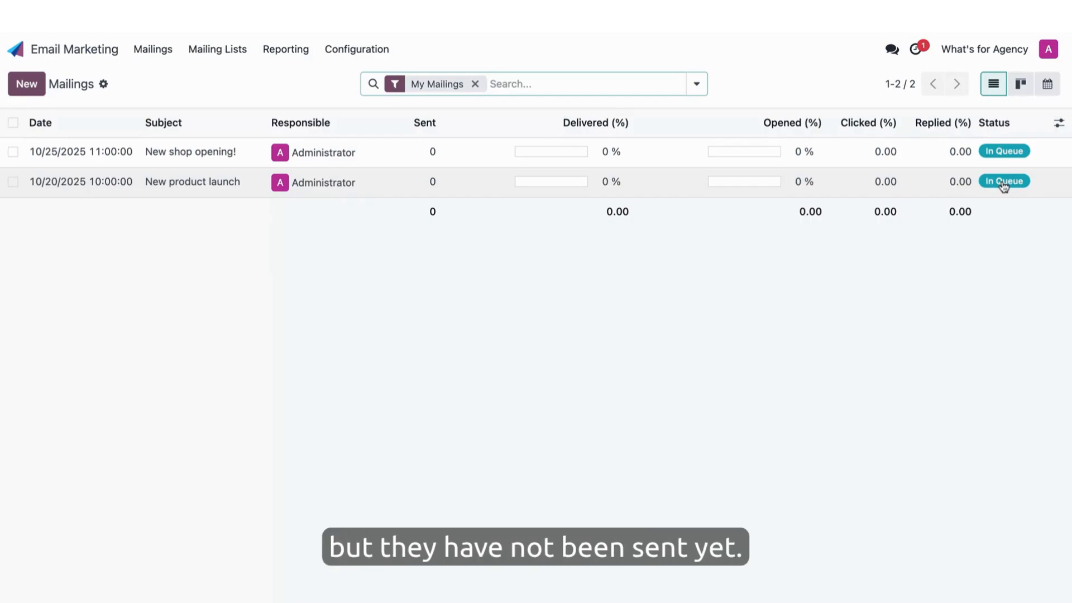
- Examine the mail body, A/B test options and settings of the "New shop opening!" mailing, and return to the mailings list
{"action": "left_click", "coordinate": [462, 155]}
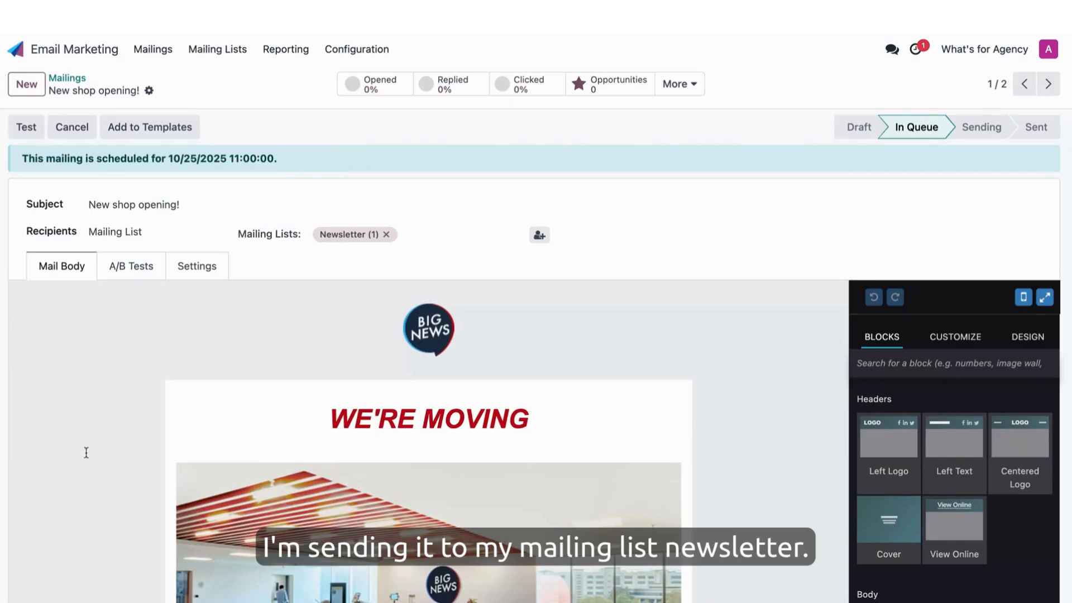
{"action": "scroll", "coordinate": [86, 452], "scroll_direction": "down", "scroll_amount": 10}
{"action": "scroll", "coordinate": [86, 452], "scroll_direction": "up", "scroll_amount": 6}
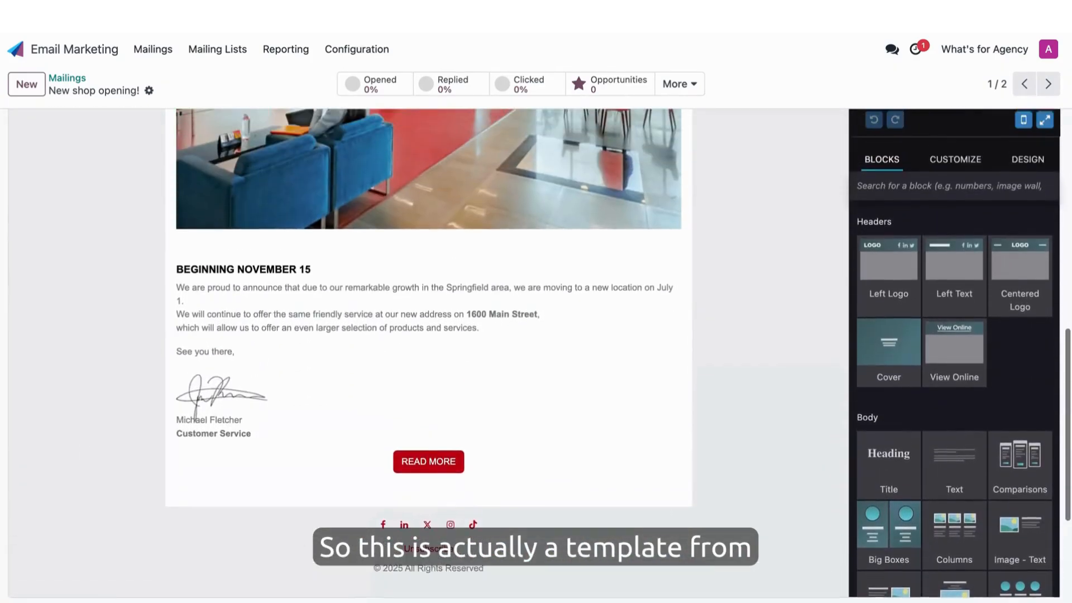
{"action": "scroll", "coordinate": [428, 357], "scroll_direction": "up", "scroll_amount": 5}
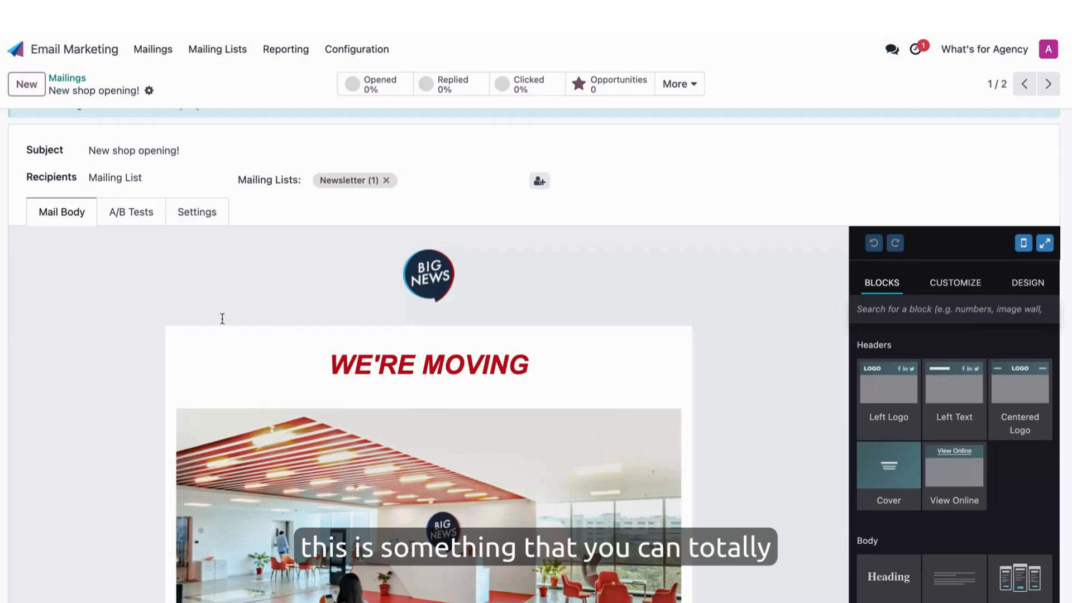
{"action": "left_click", "coordinate": [137, 218]}
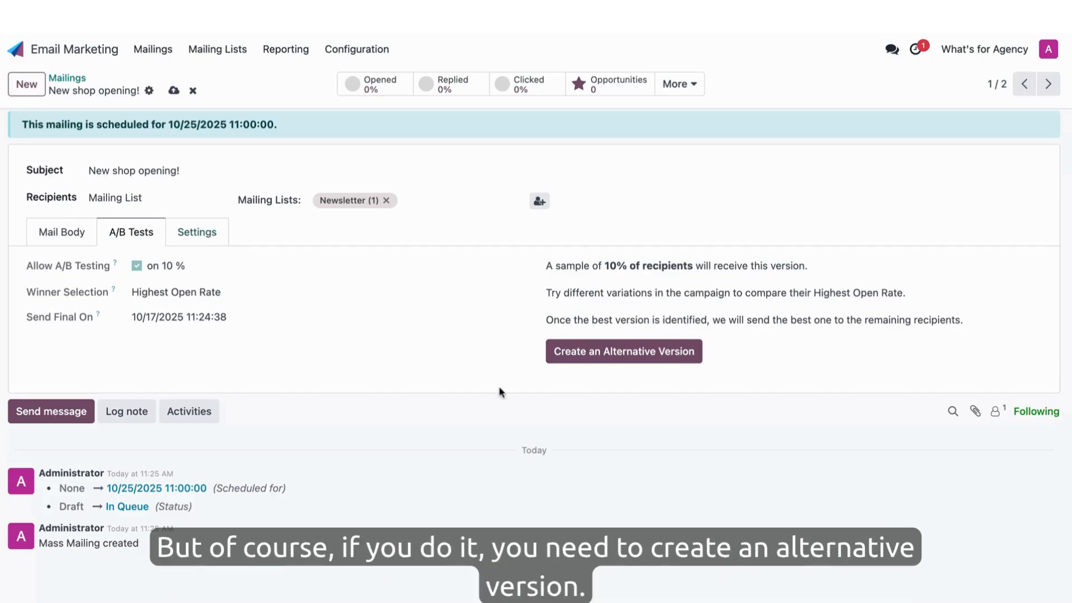
{"action": "left_click", "coordinate": [190, 239]}
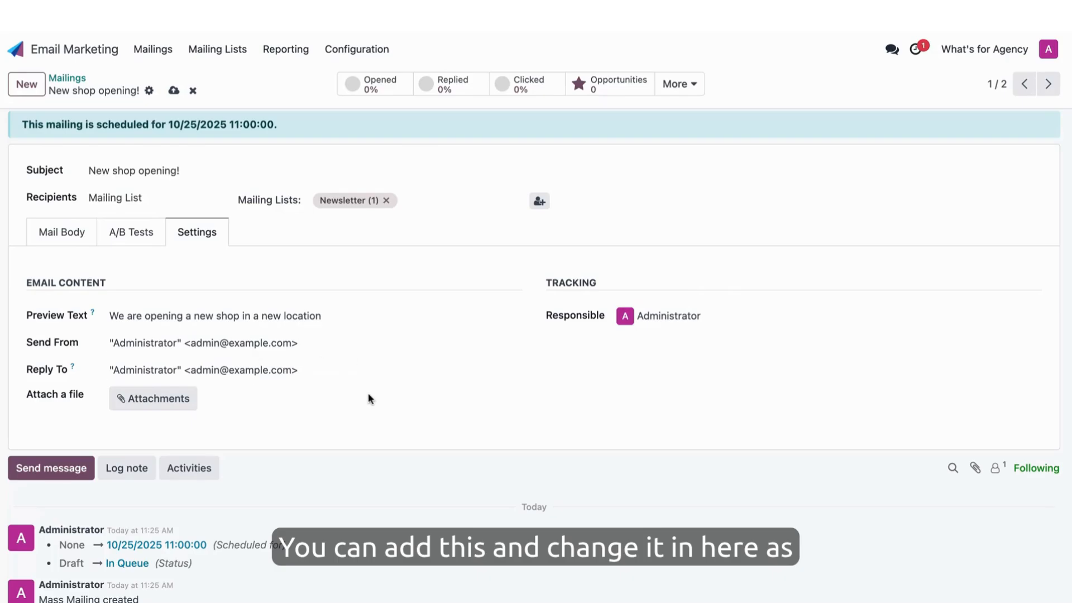
{"action": "left_click", "coordinate": [68, 79]}
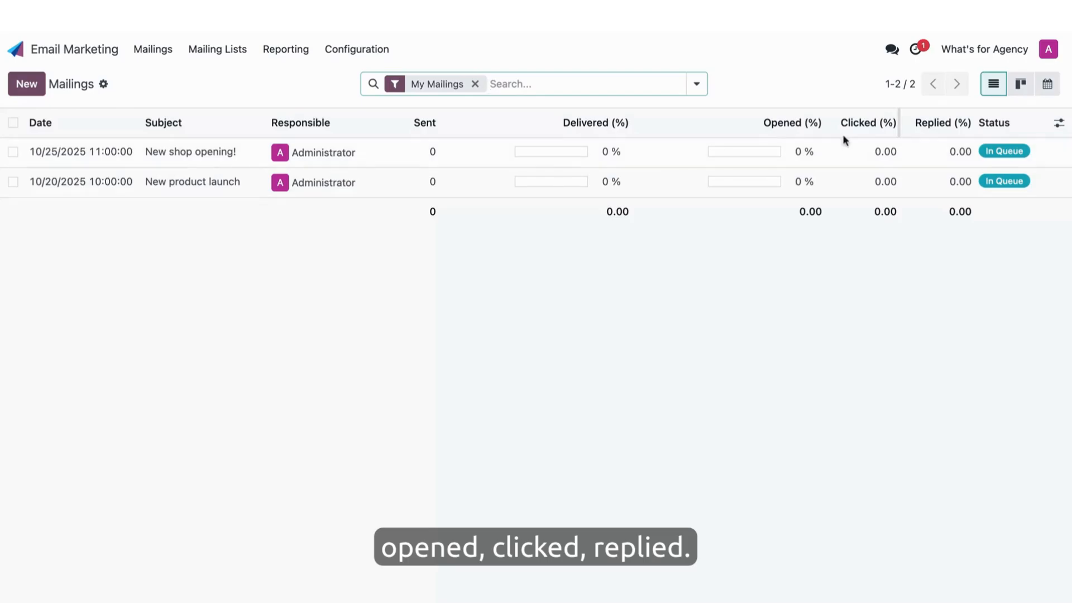
- Review the additional statistics of the "New shop opening!" mailing, such as quotations and bounces, and go back to all mailings
{"action": "left_click", "coordinate": [556, 157]}
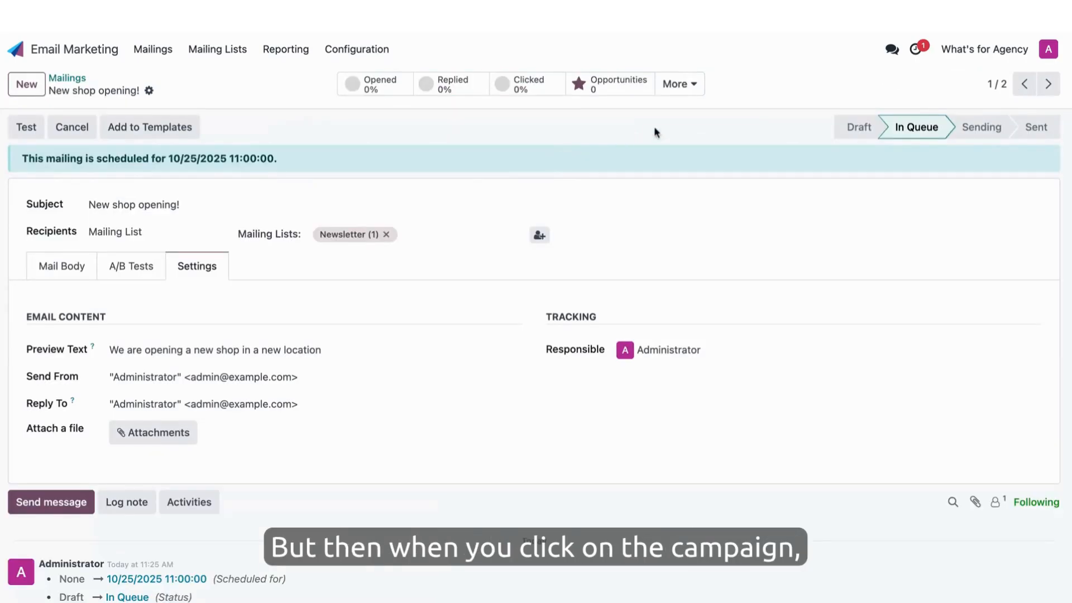
{"action": "left_click", "coordinate": [677, 85]}
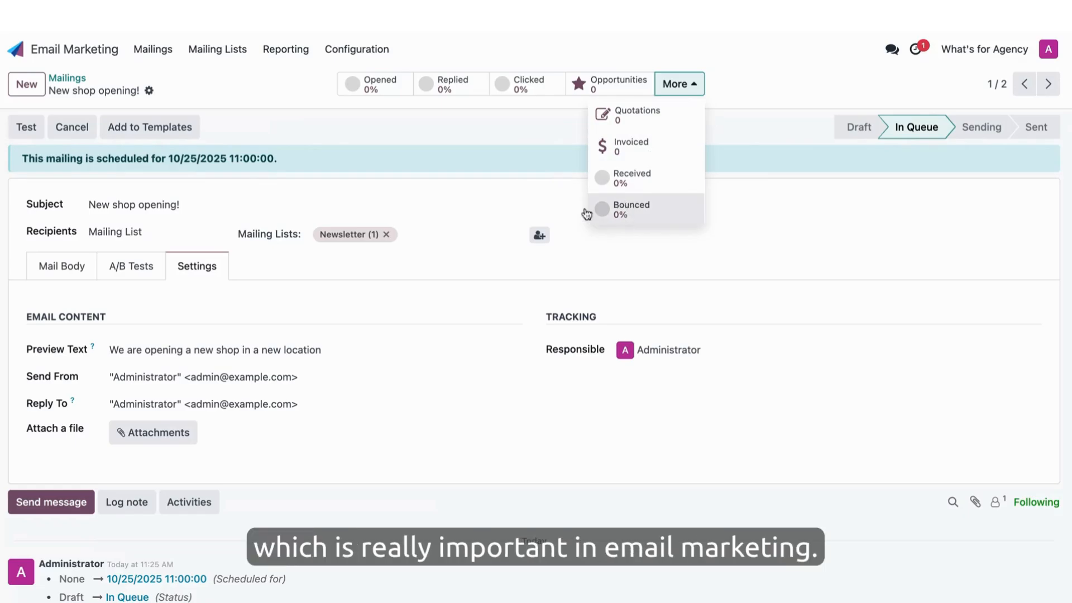
{"action": "left_click", "coordinate": [291, 116]}
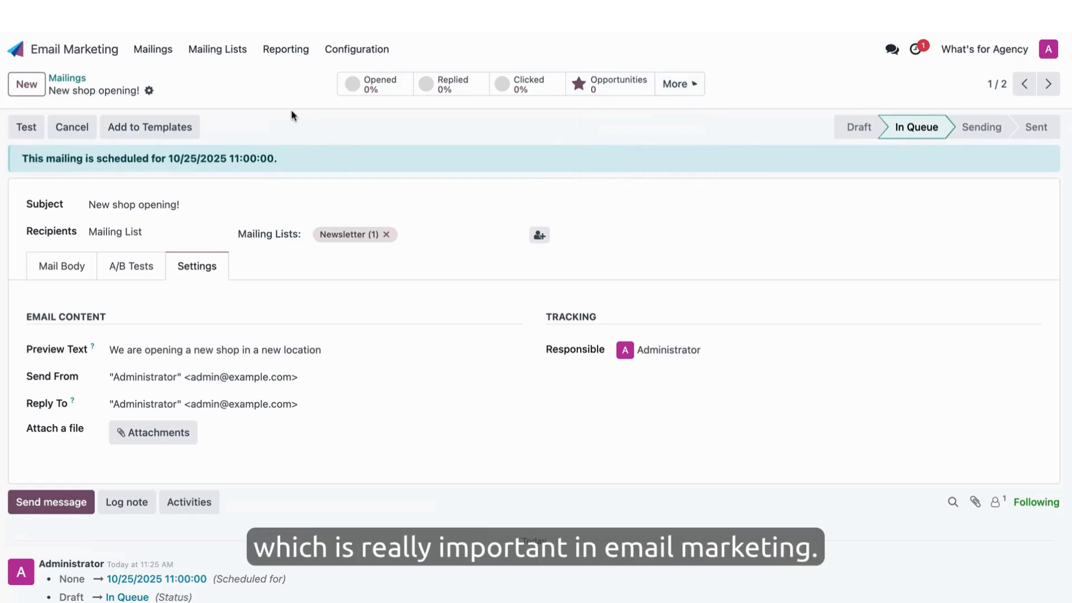
{"action": "left_click", "coordinate": [66, 78]}
- Create a new mailing with the subject "Newsletter October" and apply the Newsletter template to its body
{"action": "left_click", "coordinate": [26, 85]}
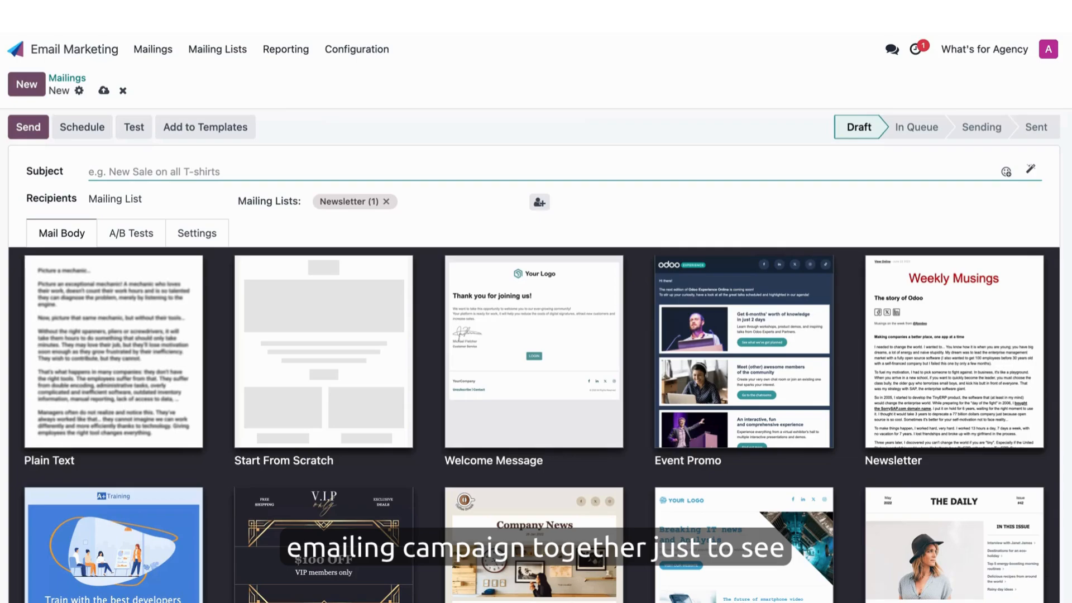
{"action": "type", "text": "Newsle"}
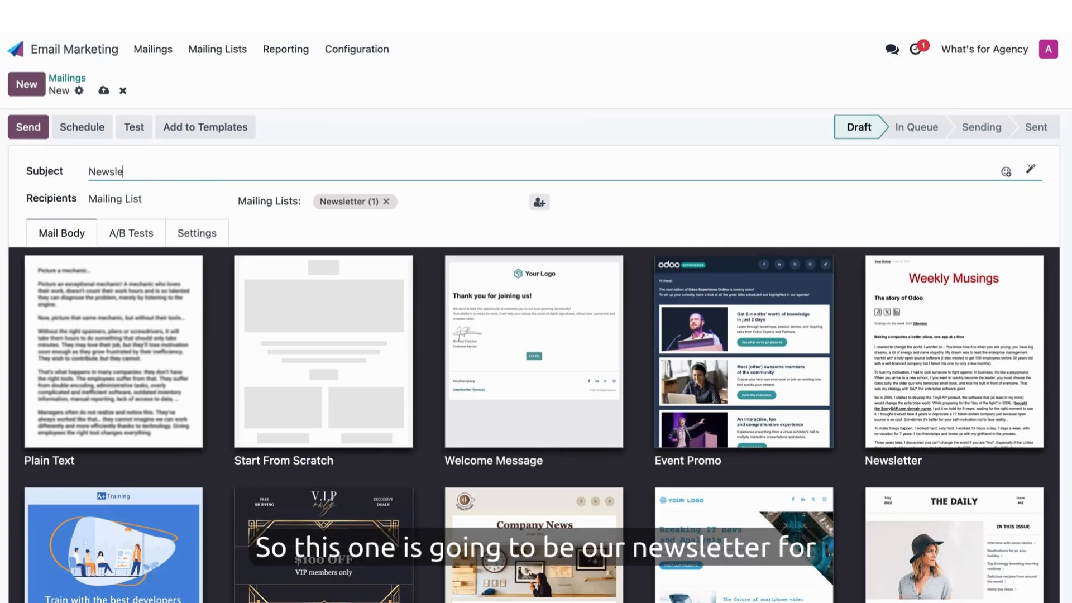
{"action": "type", "text": "tter October"}
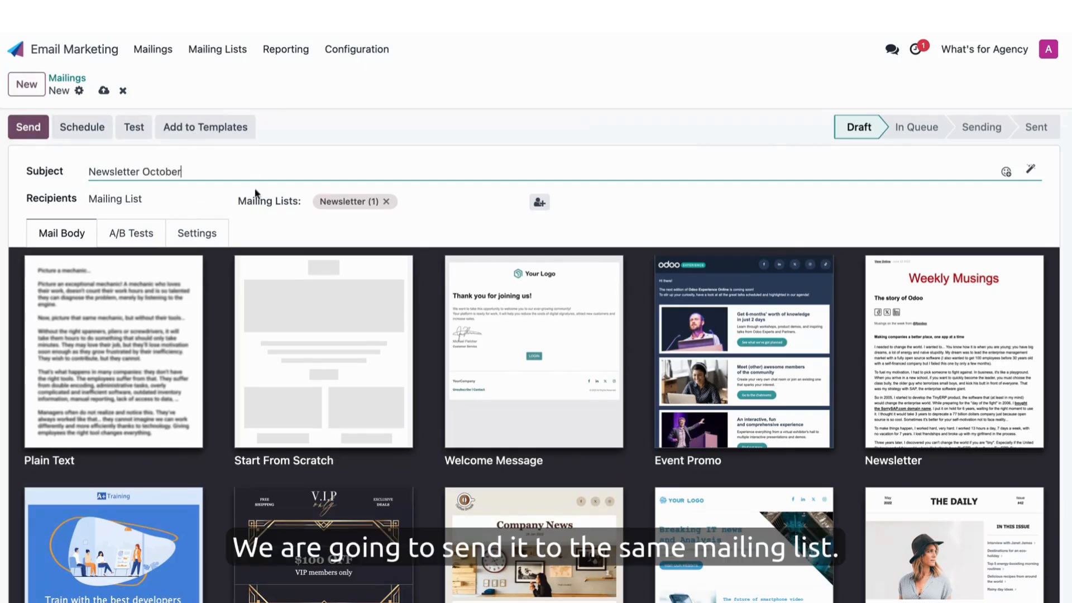
{"action": "left_click", "coordinate": [182, 199]}
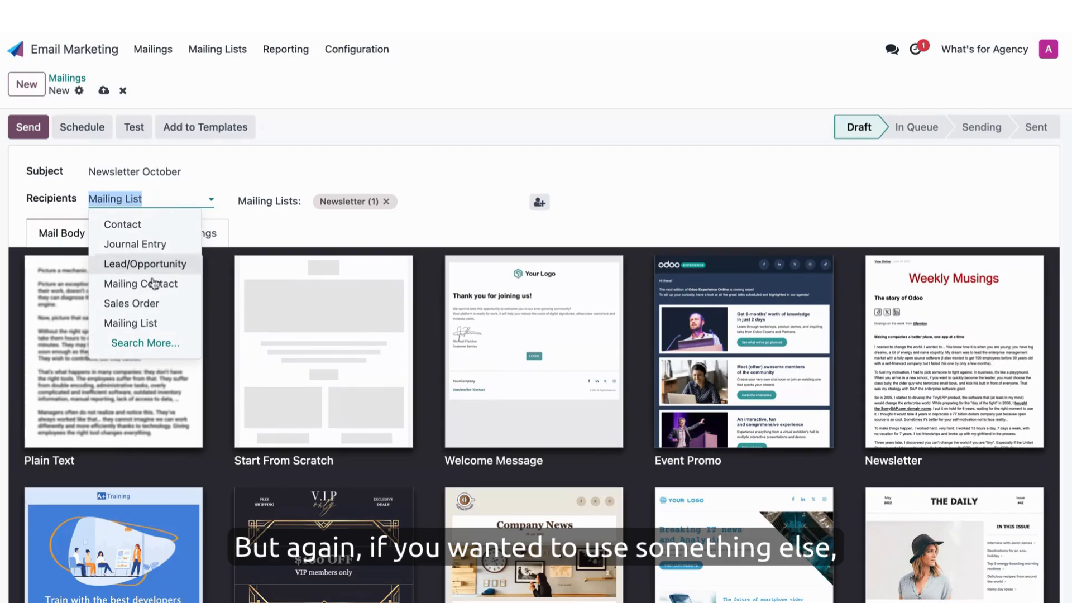
{"action": "left_click", "coordinate": [316, 235]}
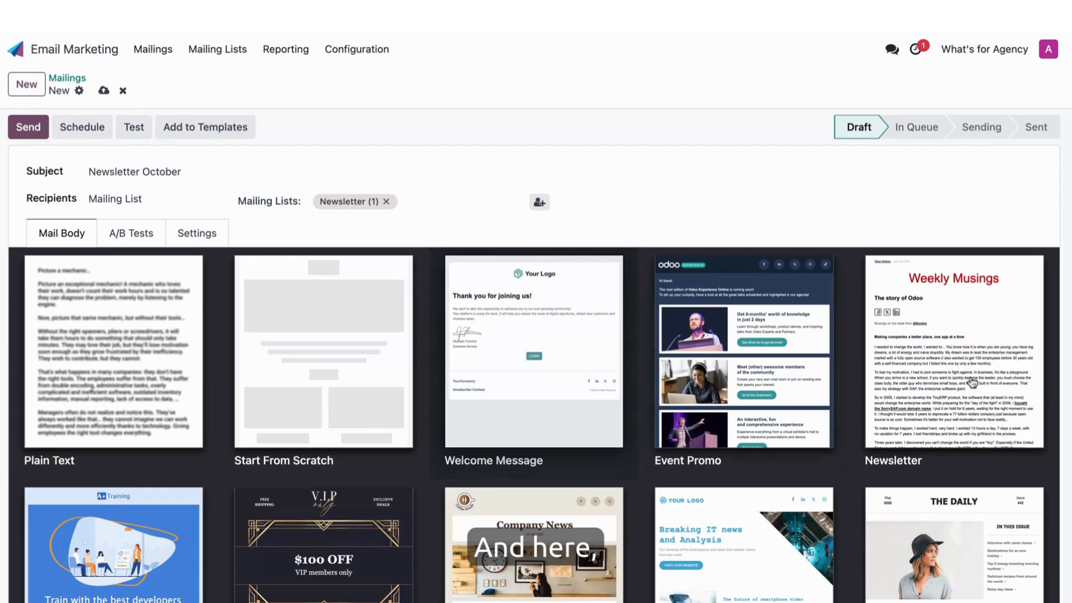
{"action": "left_click", "coordinate": [950, 329]}
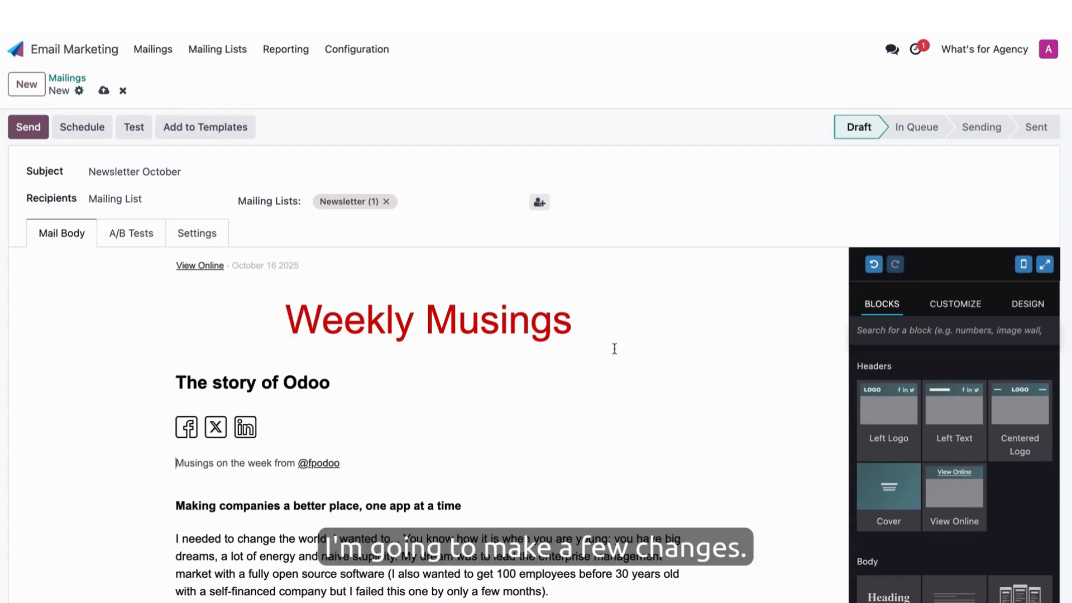
- Change the font color of the "Weekly Musings" title to blue
{"action": "scroll", "coordinate": [635, 340], "scroll_direction": "down", "scroll_amount": 2}
{"action": "scroll", "coordinate": [635, 339], "scroll_direction": "down", "scroll_amount": 3}
{"action": "scroll", "coordinate": [635, 420], "scroll_direction": "up", "scroll_amount": 3}
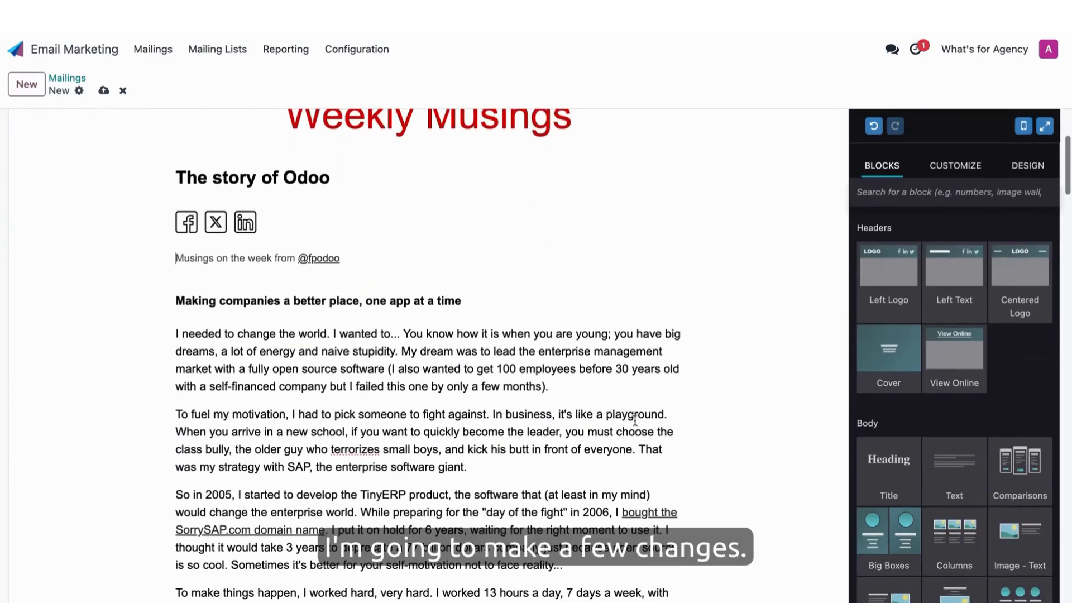
{"action": "left_click", "coordinate": [440, 166]}
{"action": "triple_click", "coordinate": [440, 166]}
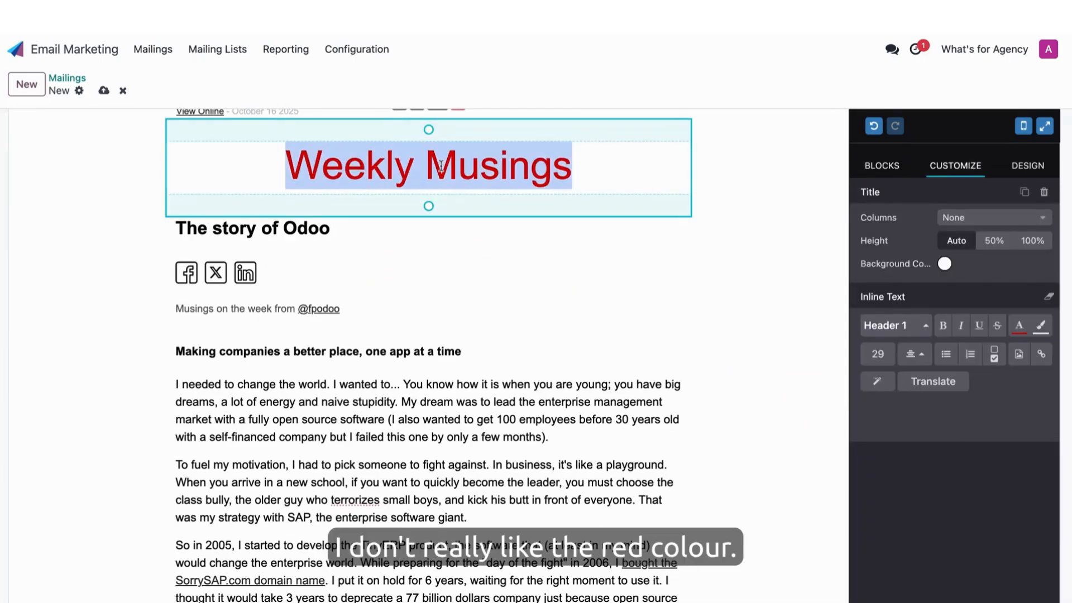
{"action": "left_click", "coordinate": [1025, 331]}
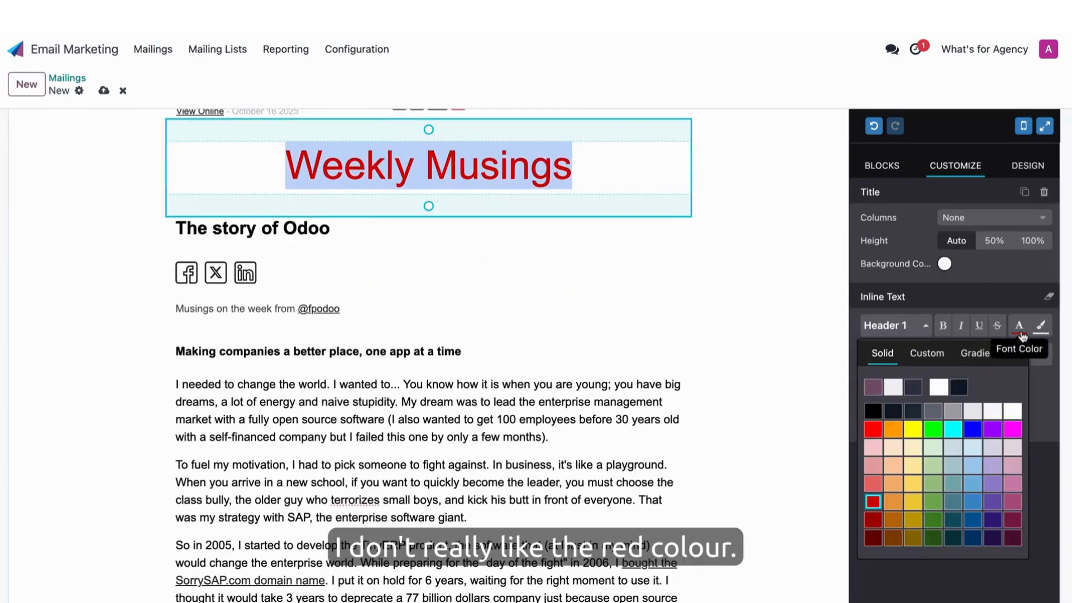
{"action": "left_click", "coordinate": [970, 430]}
- Delete the block with the social media icons below "The story of Odoo" heading
{"action": "left_click", "coordinate": [376, 373]}
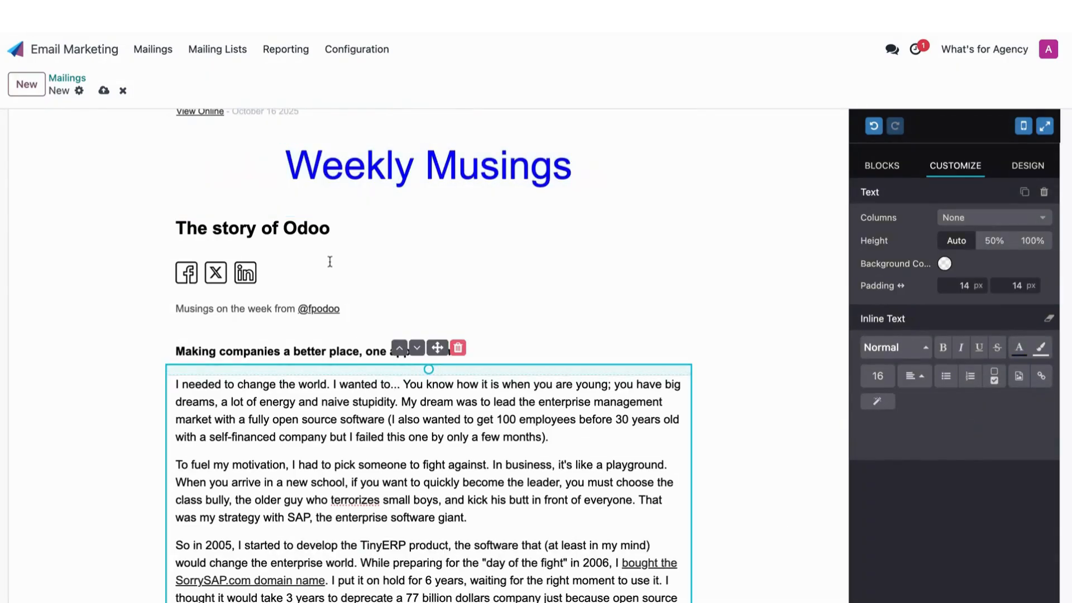
{"action": "left_click", "coordinate": [289, 271]}
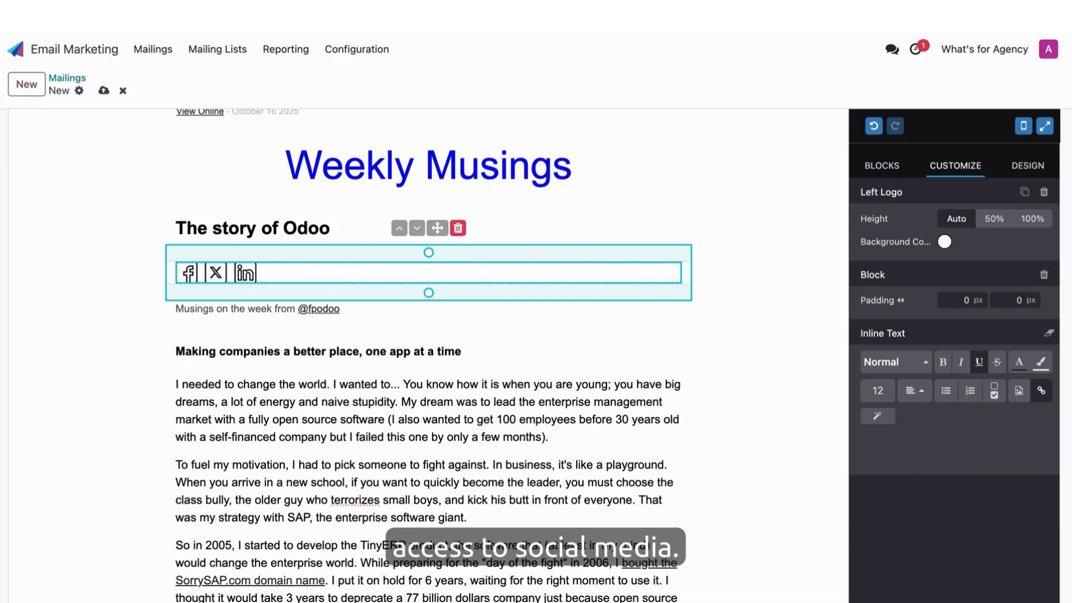
{"action": "left_click", "coordinate": [457, 228]}
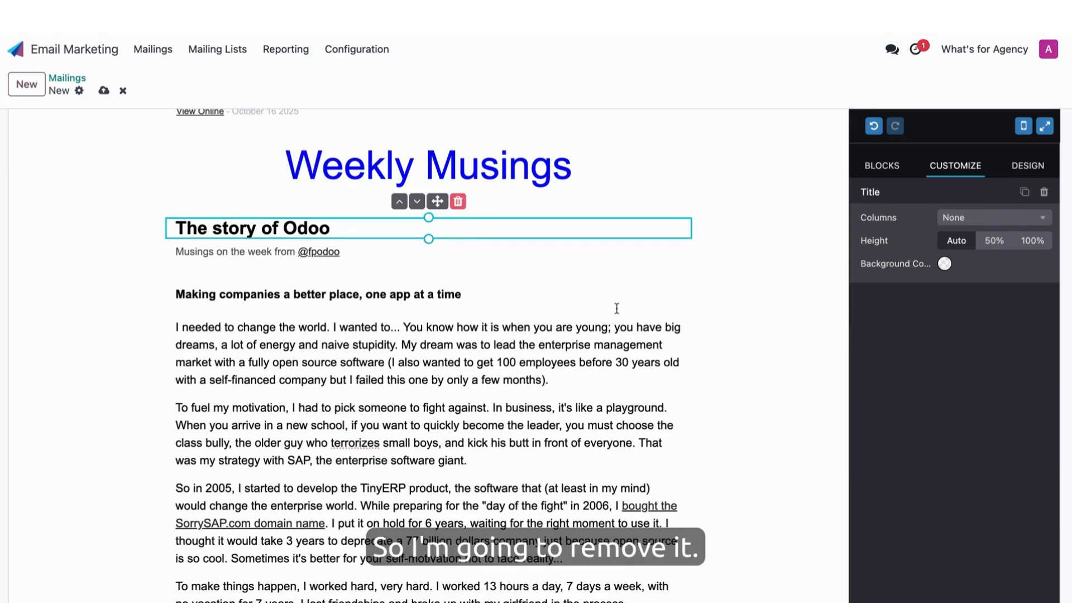
- Insert a Picture block above the "Making companies a better place, one app at a time" heading and check the layout around it
{"action": "left_click", "coordinate": [882, 175]}
{"action": "scroll", "coordinate": [1069, 474], "scroll_direction": "down", "scroll_amount": 2}
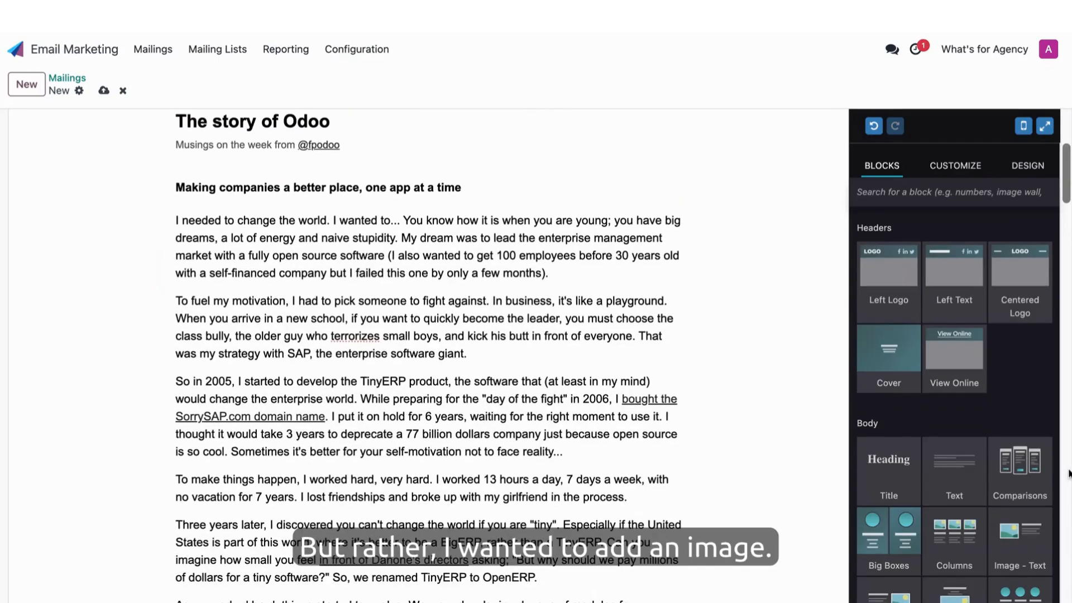
{"action": "scroll", "coordinate": [1038, 399], "scroll_direction": "down", "scroll_amount": 4}
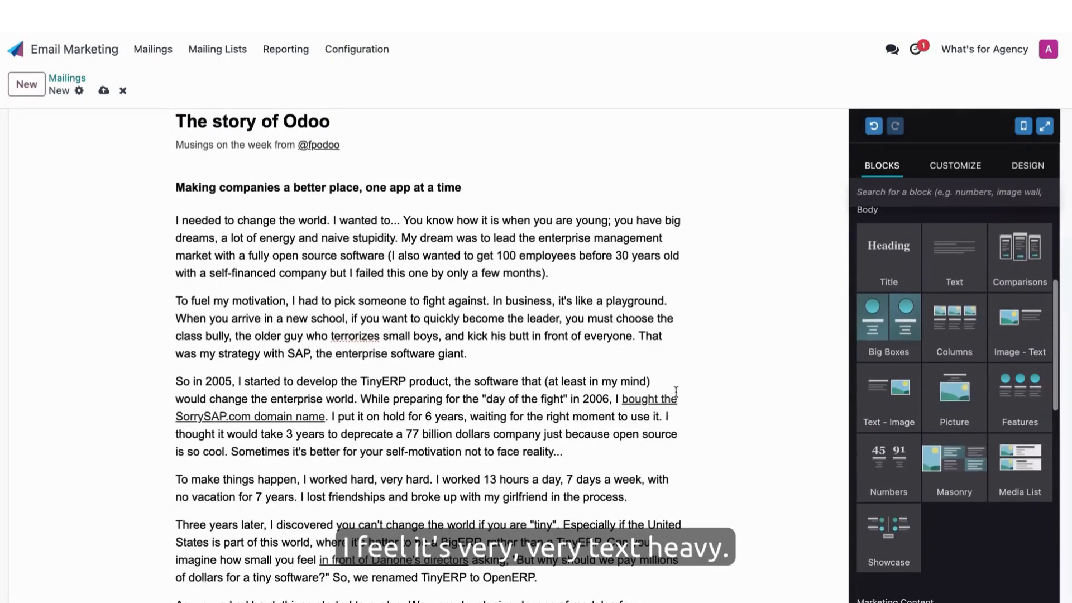
{"action": "scroll", "coordinate": [676, 392], "scroll_direction": "up", "scroll_amount": 2}
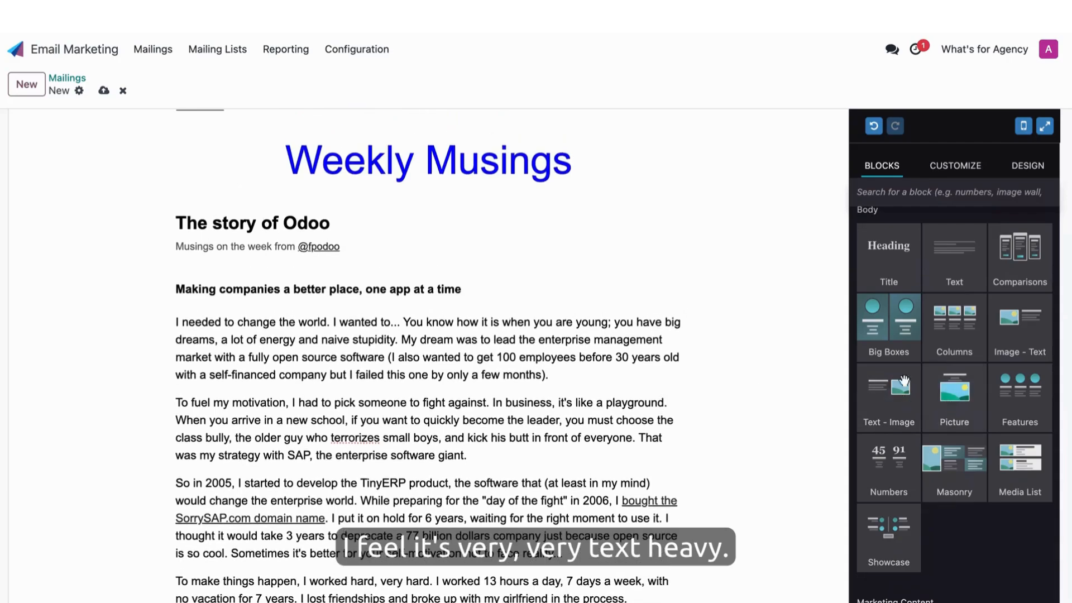
{"action": "left_click_drag", "start_coordinate": [903, 382], "coordinate": [537, 300]}
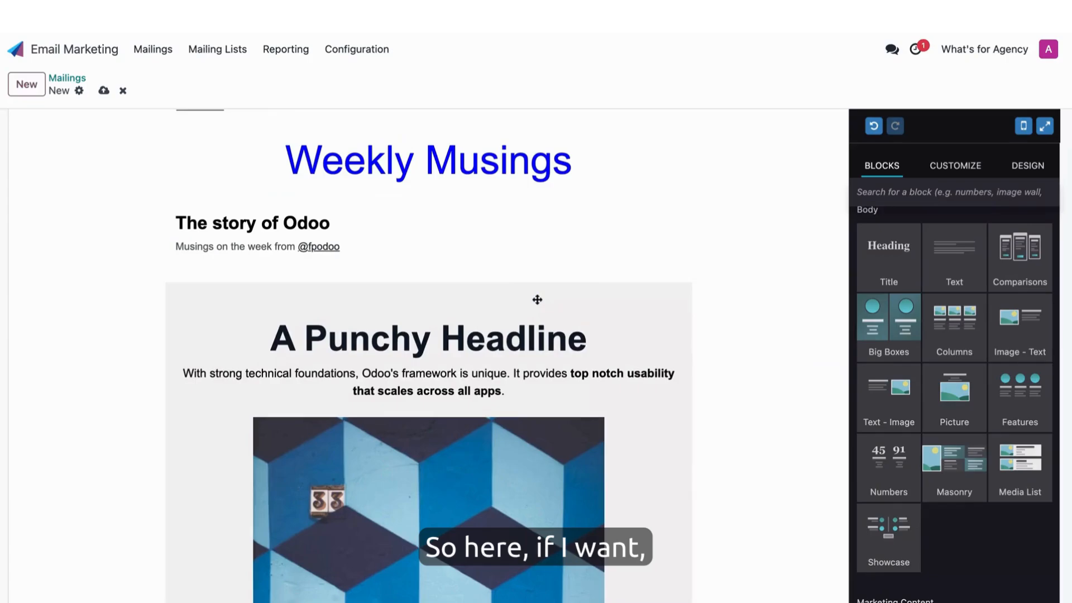
{"action": "scroll", "coordinate": [698, 354], "scroll_direction": "down", "scroll_amount": 5}
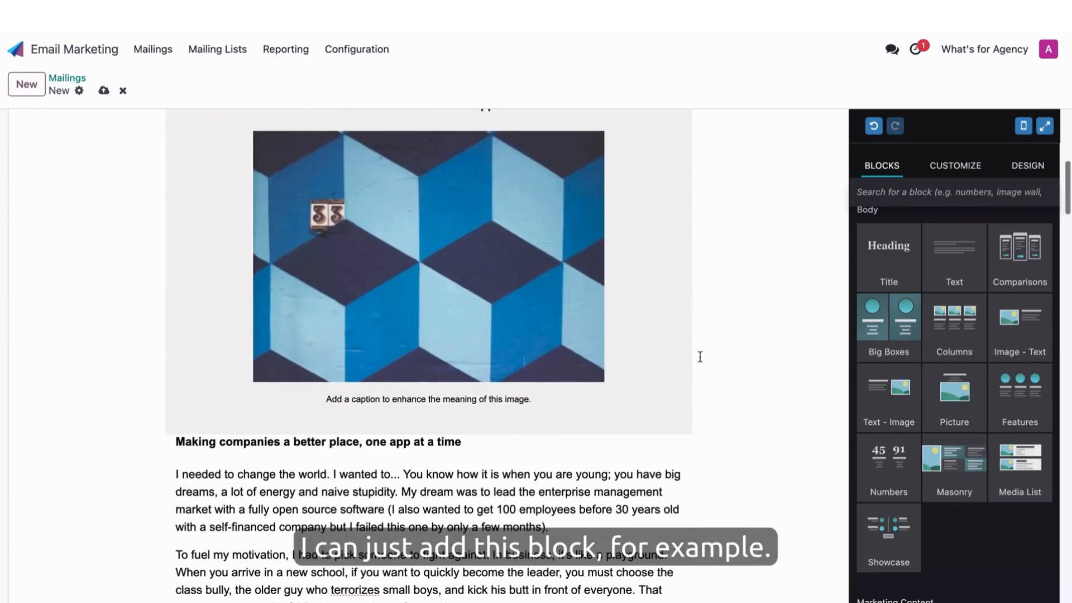
{"action": "scroll", "coordinate": [434, 273], "scroll_direction": "down", "scroll_amount": 5}
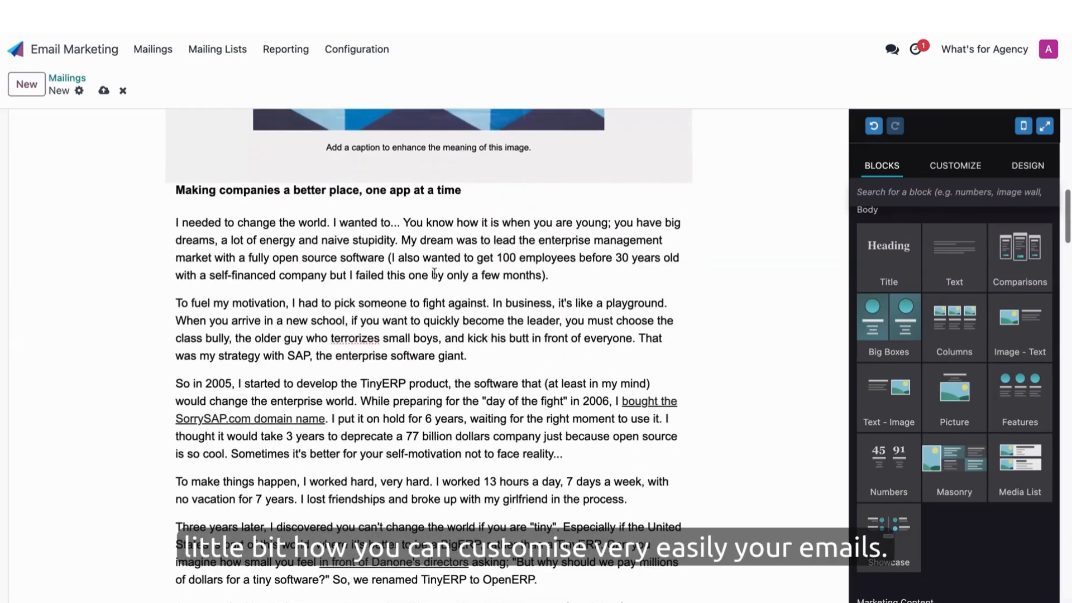
- Rewrite the paragraph starting "I needed to change the world" with the AI Copywriter, inserting the first suggested version
{"action": "triple_click", "coordinate": [387, 267]}
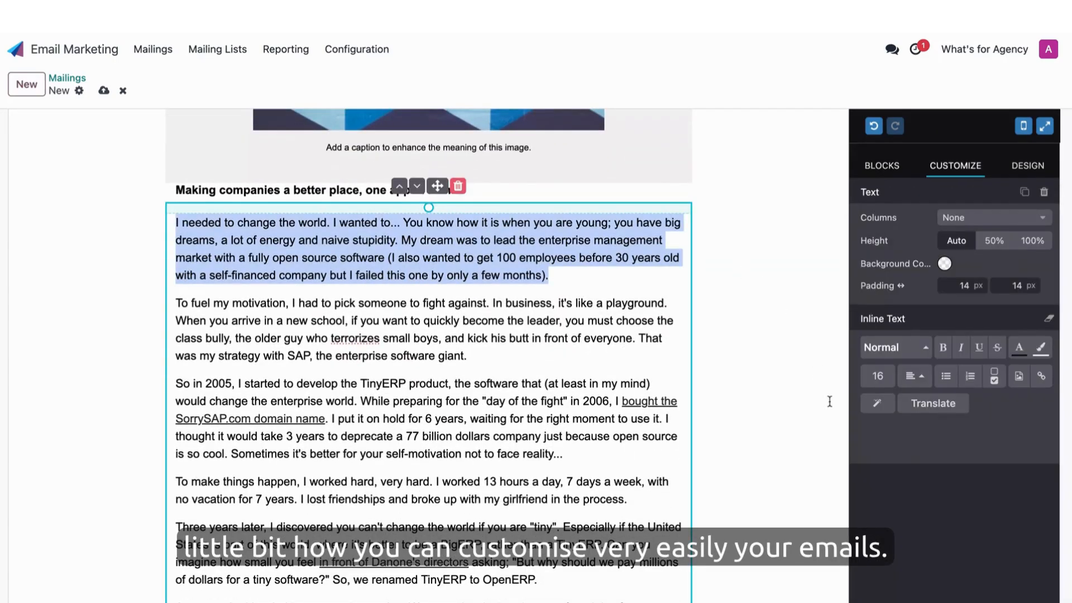
{"action": "left_click", "coordinate": [877, 403]}
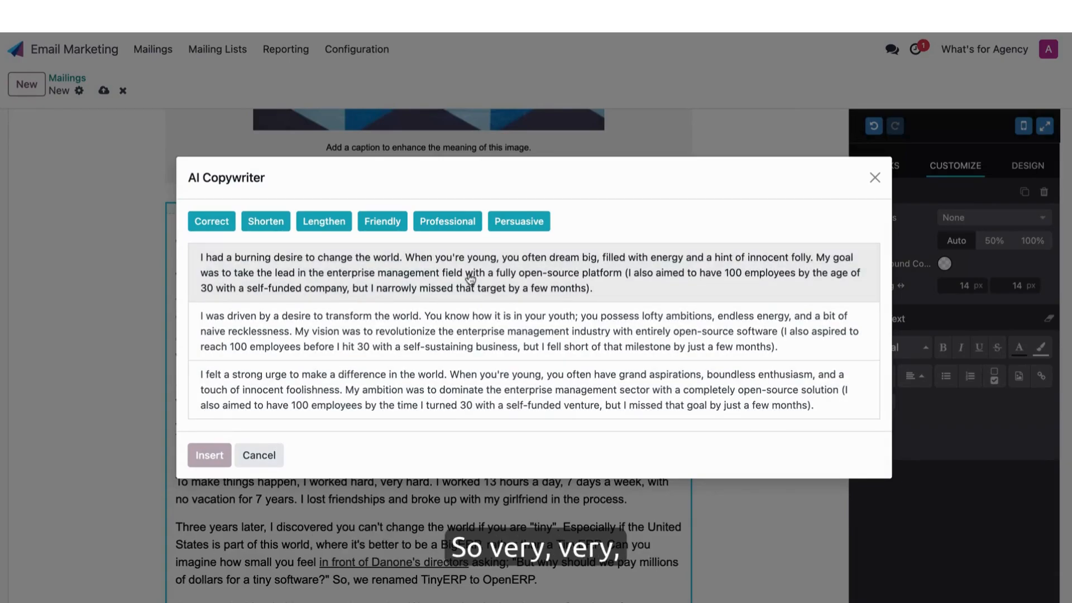
{"action": "left_click", "coordinate": [471, 279]}
{"action": "left_click", "coordinate": [210, 456]}
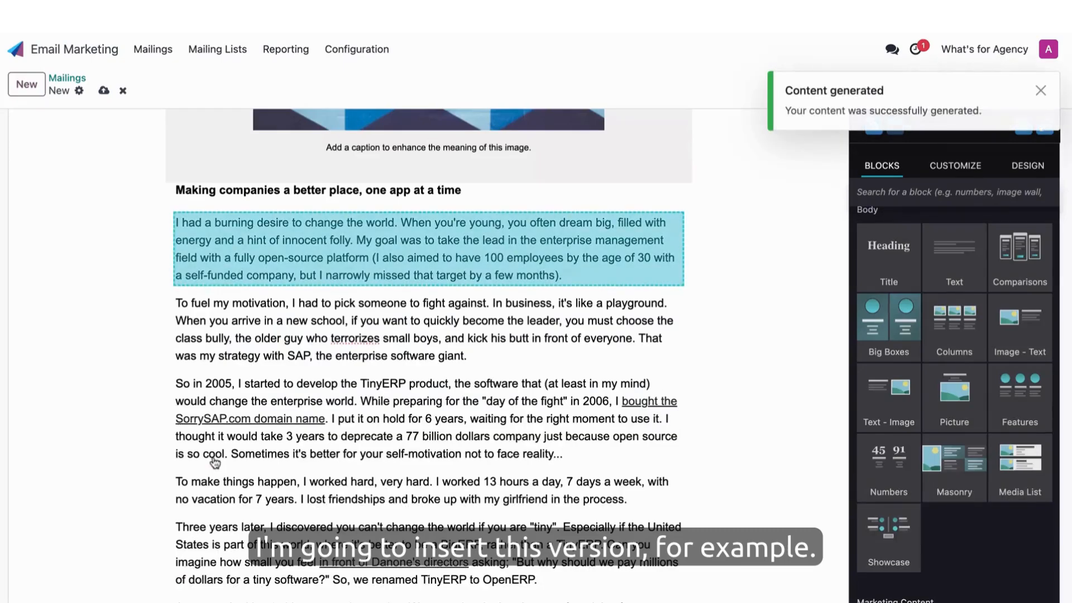
- Review the mailing's A/B testing option and its email content and tracking settings
{"action": "scroll", "coordinate": [722, 284], "scroll_direction": "up", "scroll_amount": 10}
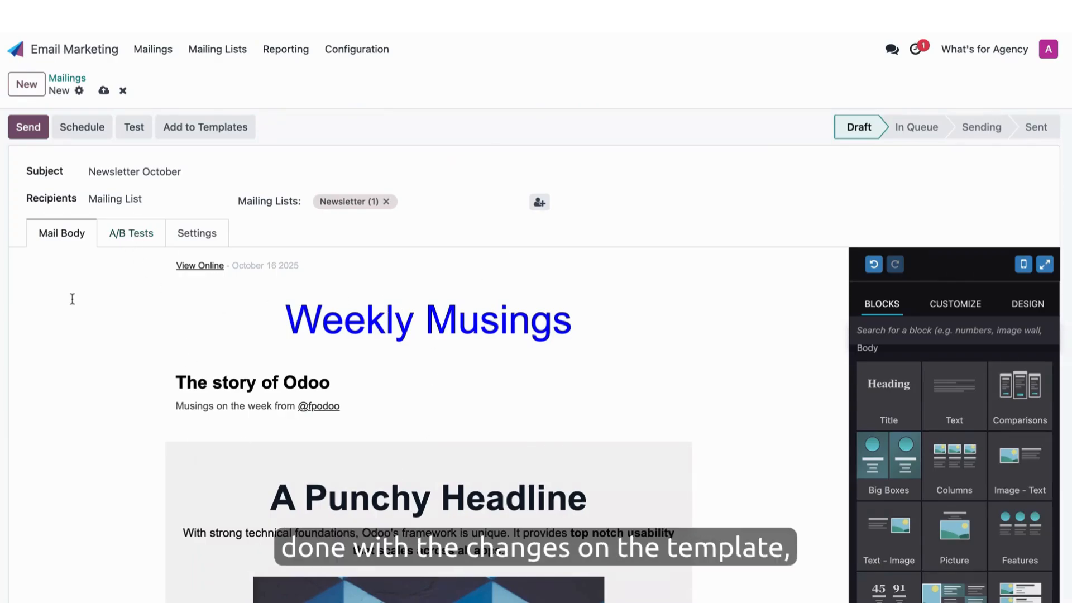
{"action": "left_click", "coordinate": [134, 239]}
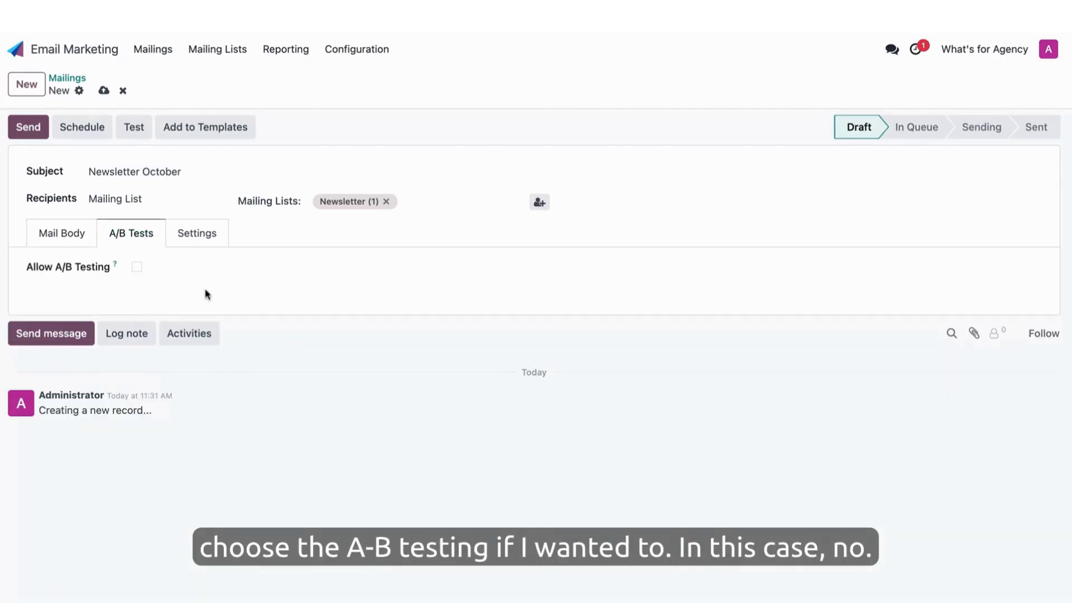
{"action": "left_click", "coordinate": [207, 235]}
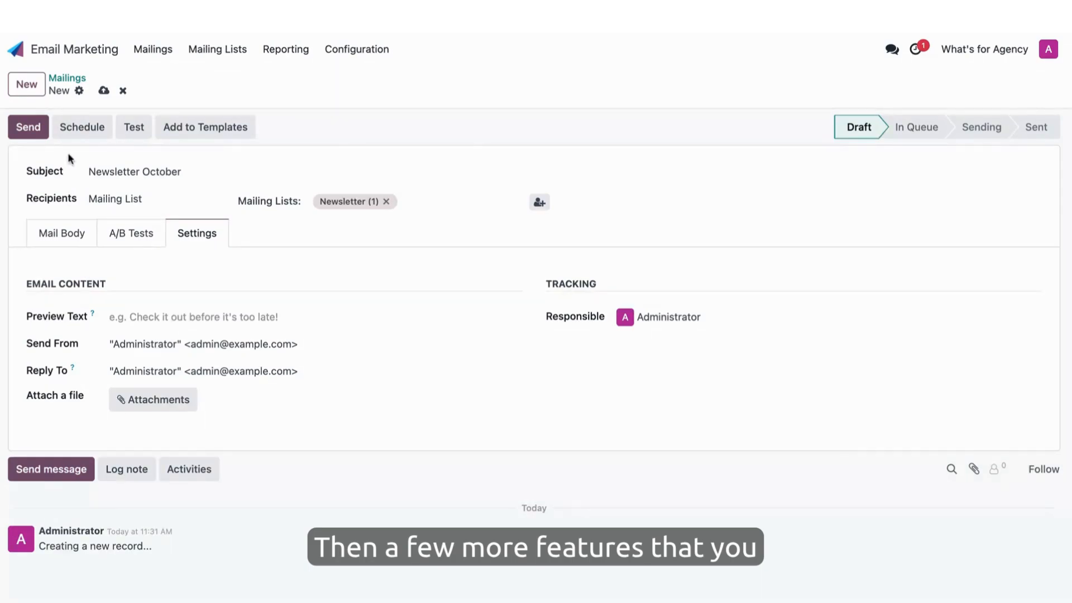
- Check the send date options for scheduling and the test mailing dialog, dismissing both without scheduling or sending a test
{"action": "left_click", "coordinate": [84, 131]}
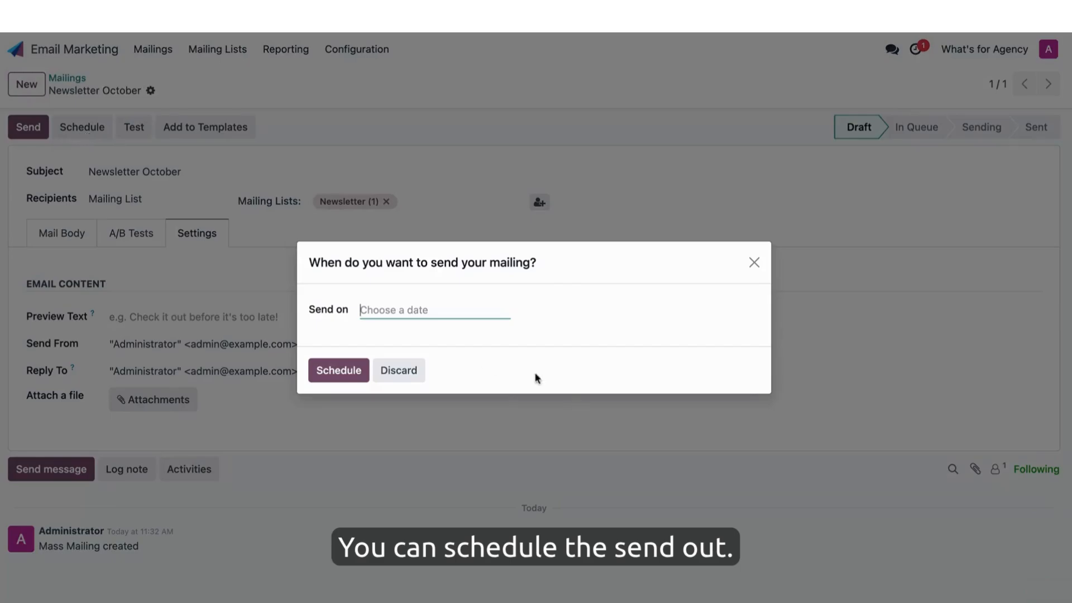
{"action": "left_click", "coordinate": [453, 310]}
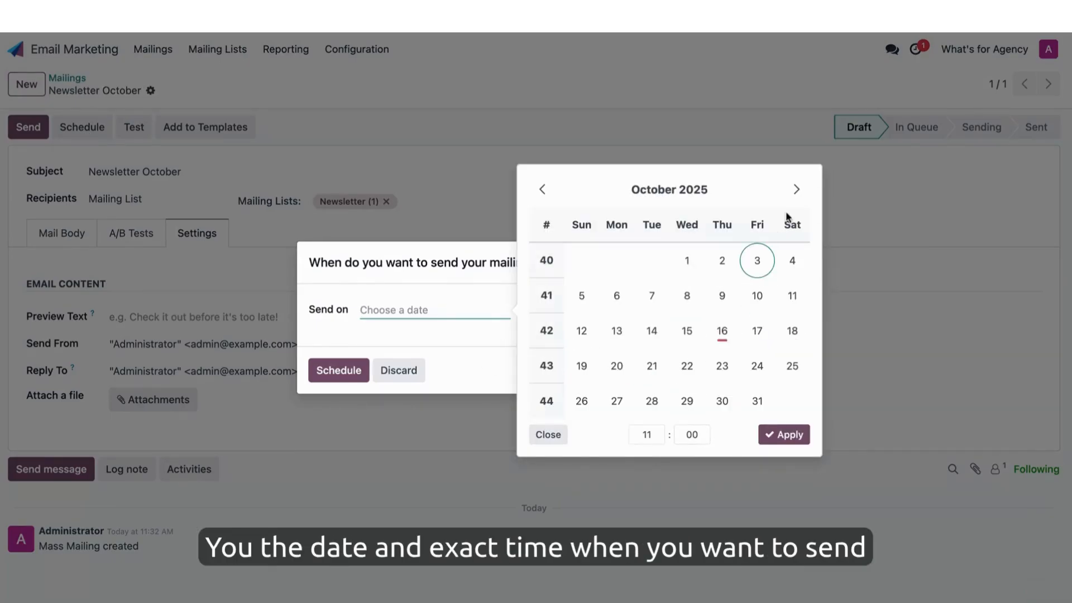
{"action": "left_click", "coordinate": [441, 260]}
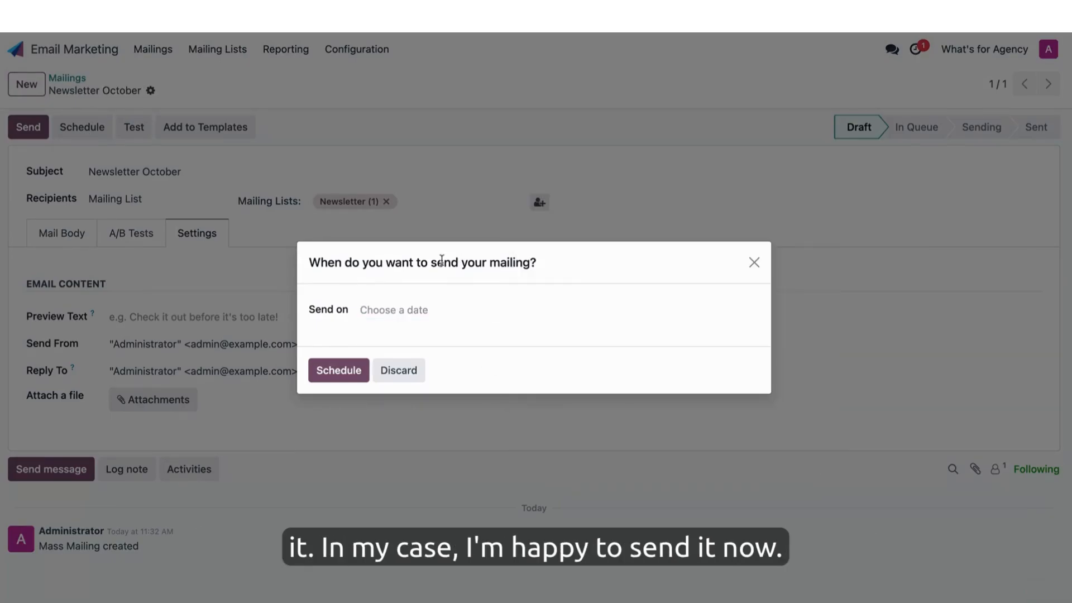
{"action": "left_click", "coordinate": [398, 375]}
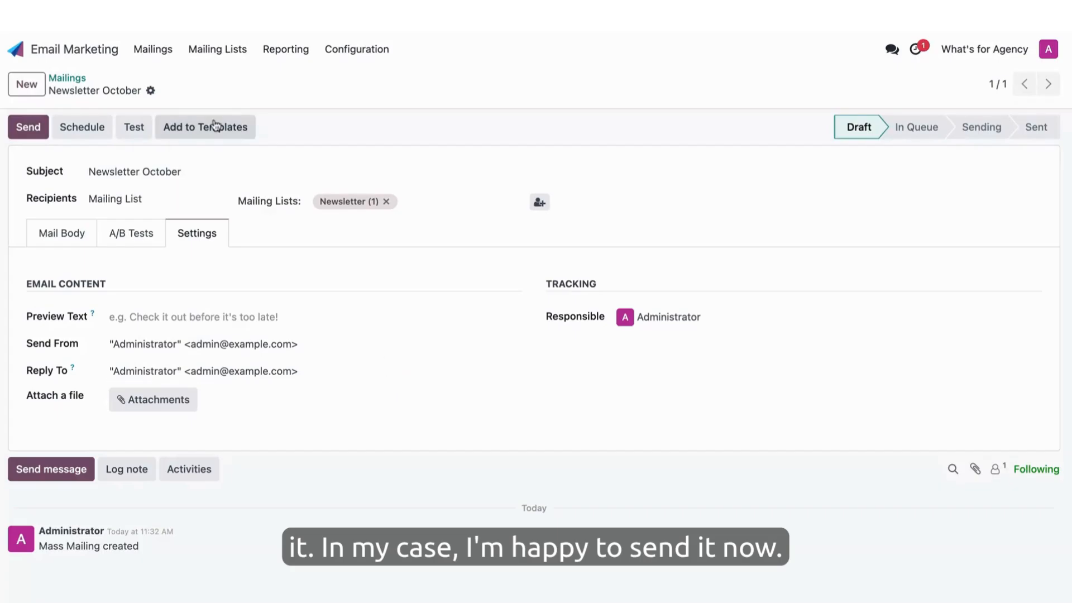
{"action": "left_click", "coordinate": [135, 129]}
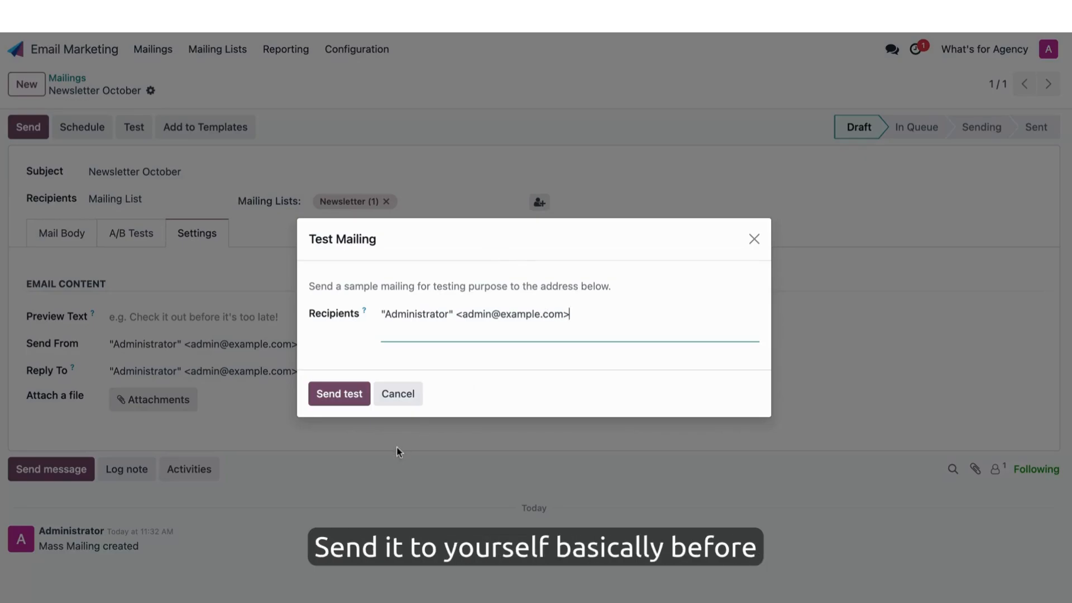
{"action": "left_click", "coordinate": [401, 396]}
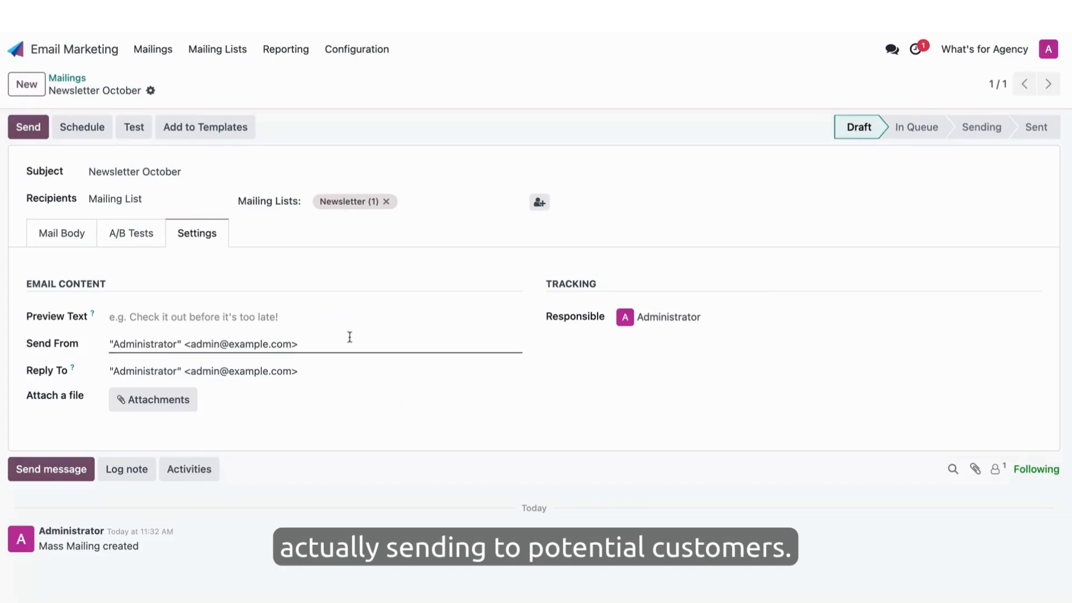
- Add the Newsletter October design to the templates and send the mailing to its Newsletter mailing list
{"action": "left_click", "coordinate": [200, 127]}
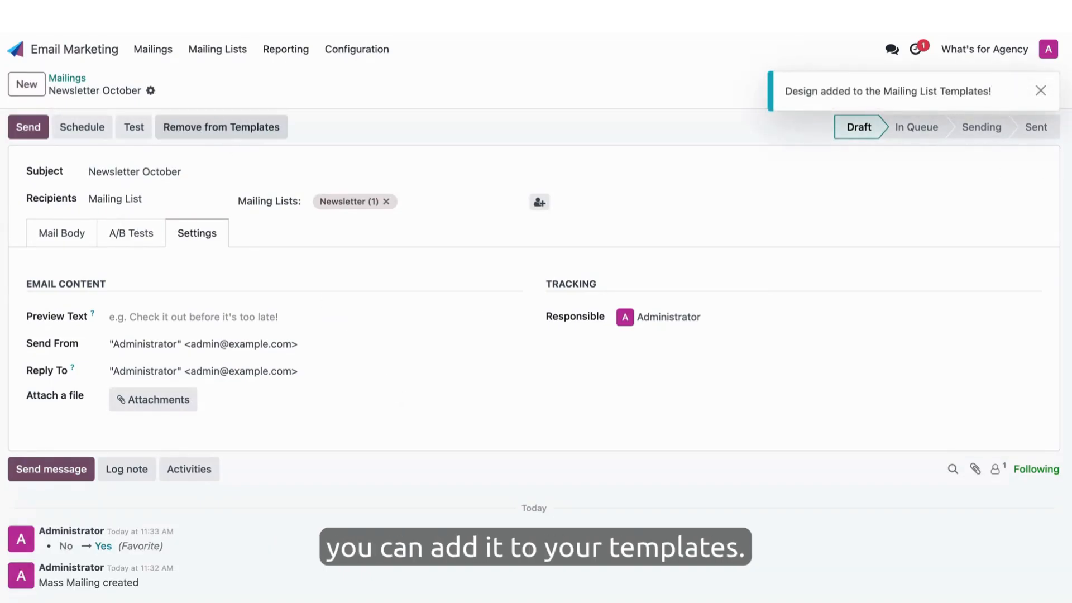
{"action": "left_click", "coordinate": [70, 236]}
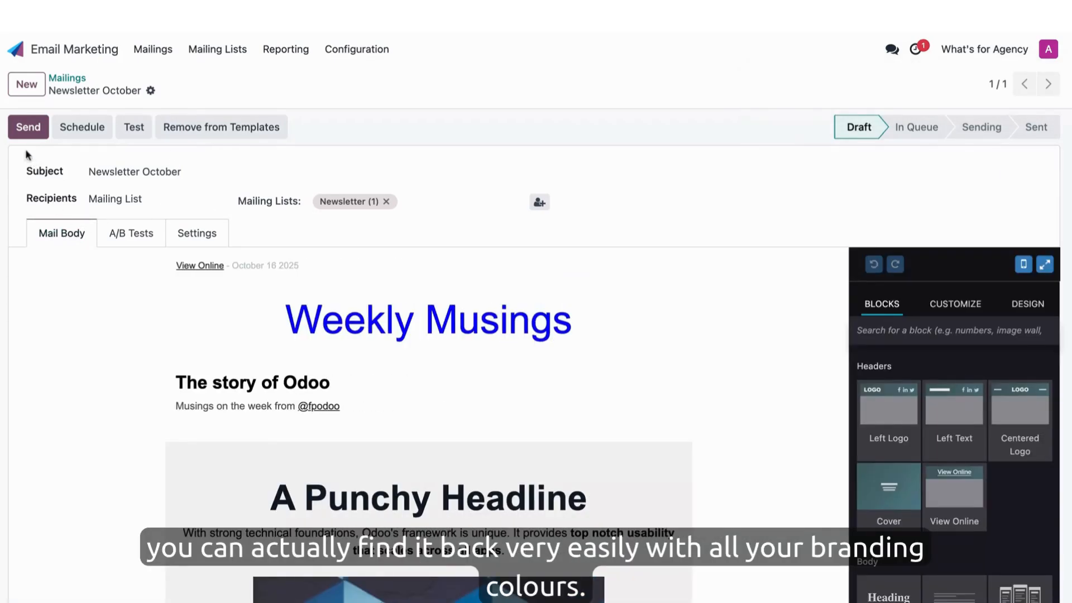
{"action": "left_click", "coordinate": [26, 125]}
{"action": "left_click", "coordinate": [344, 376]}
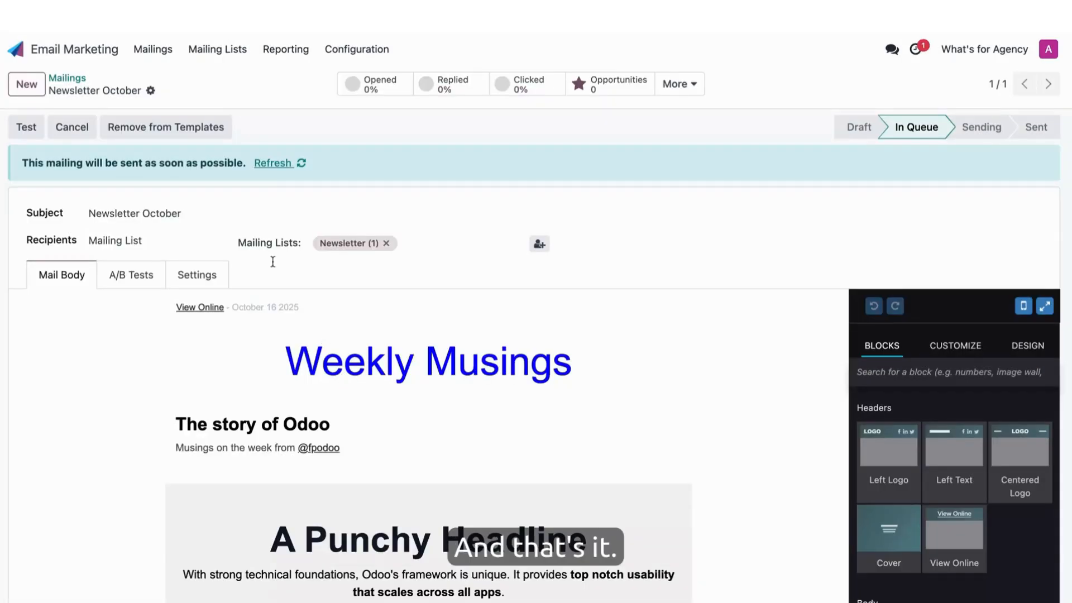
- Check the overview of all mailings and return to the home screen with all apps
{"action": "left_click", "coordinate": [67, 78]}
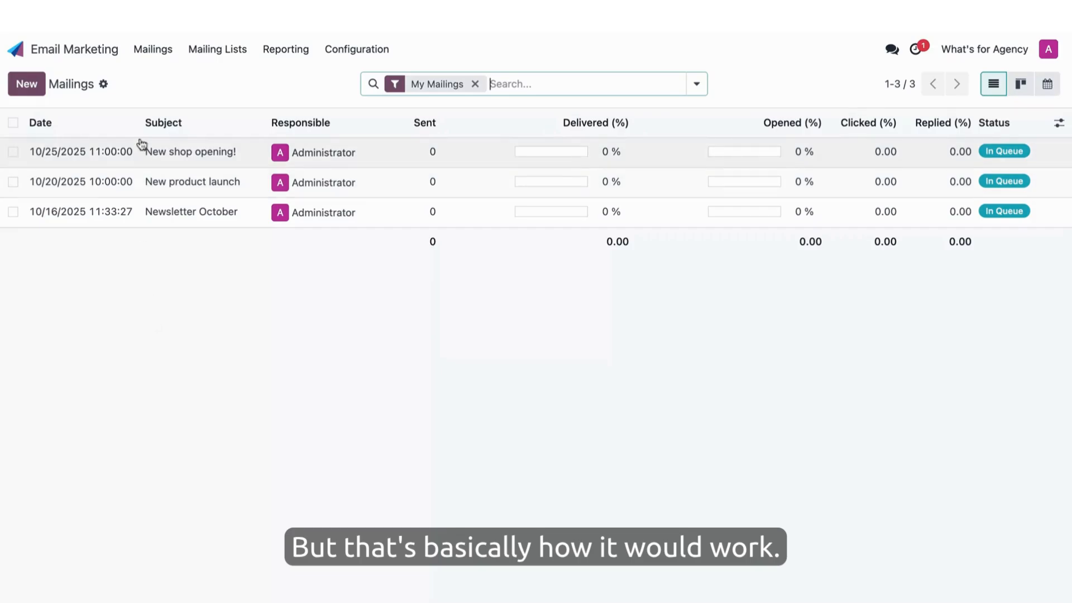
{"action": "left_click", "coordinate": [15, 50]}
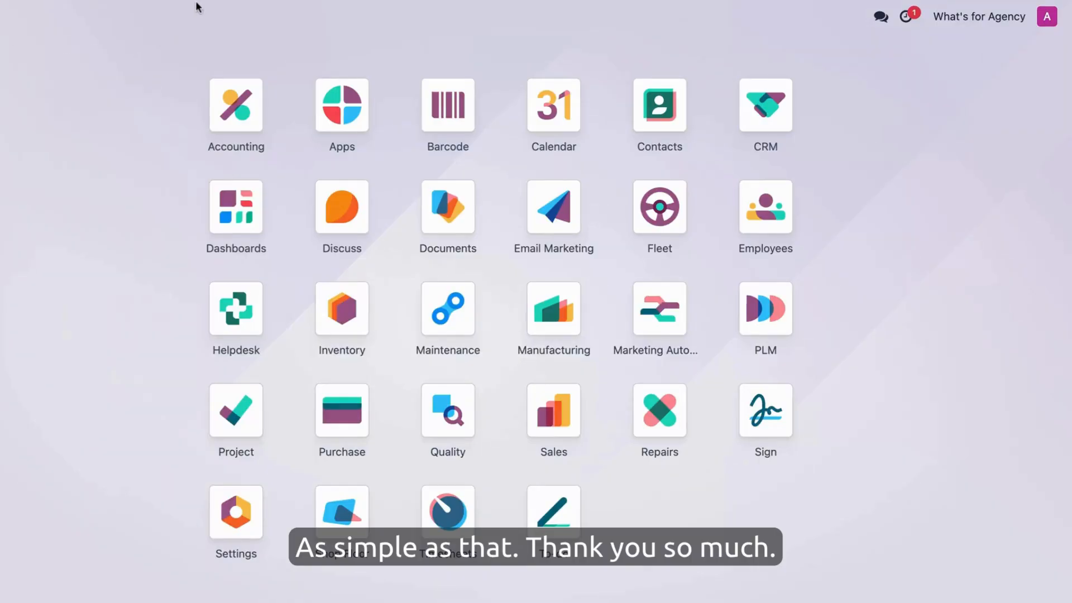